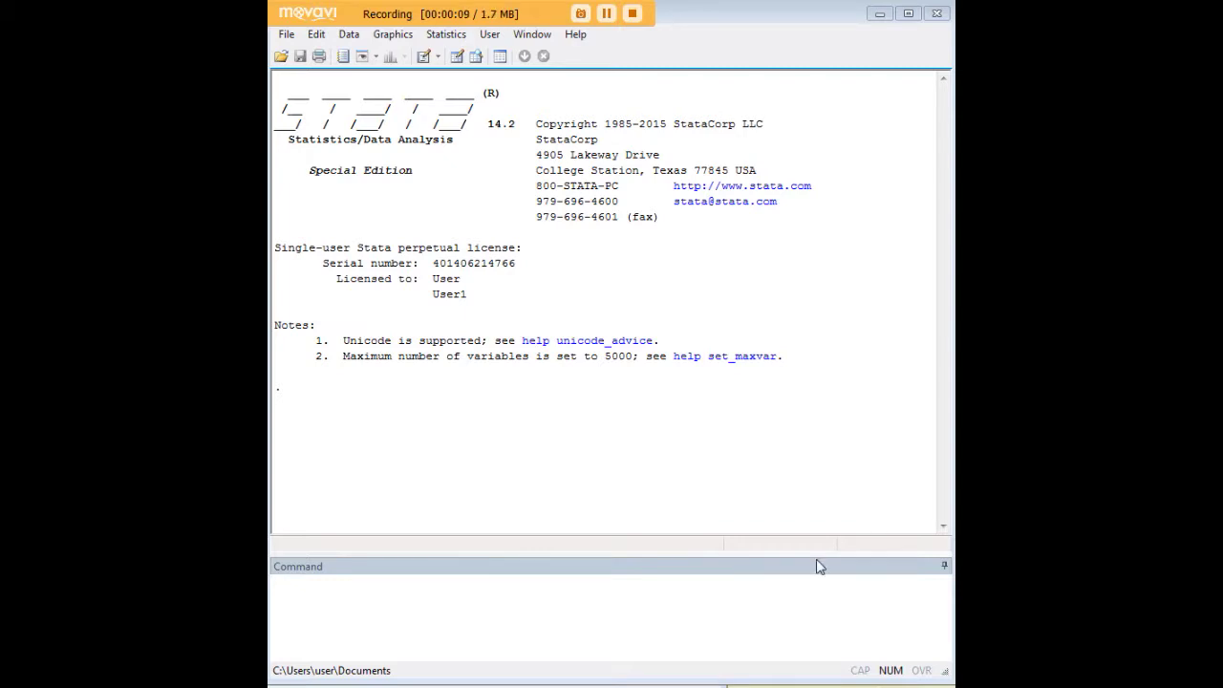
- Load the cattaneo2 example dataset by running webuse cattaneo2
click(767, 599)
text(webuse cattaneo2)
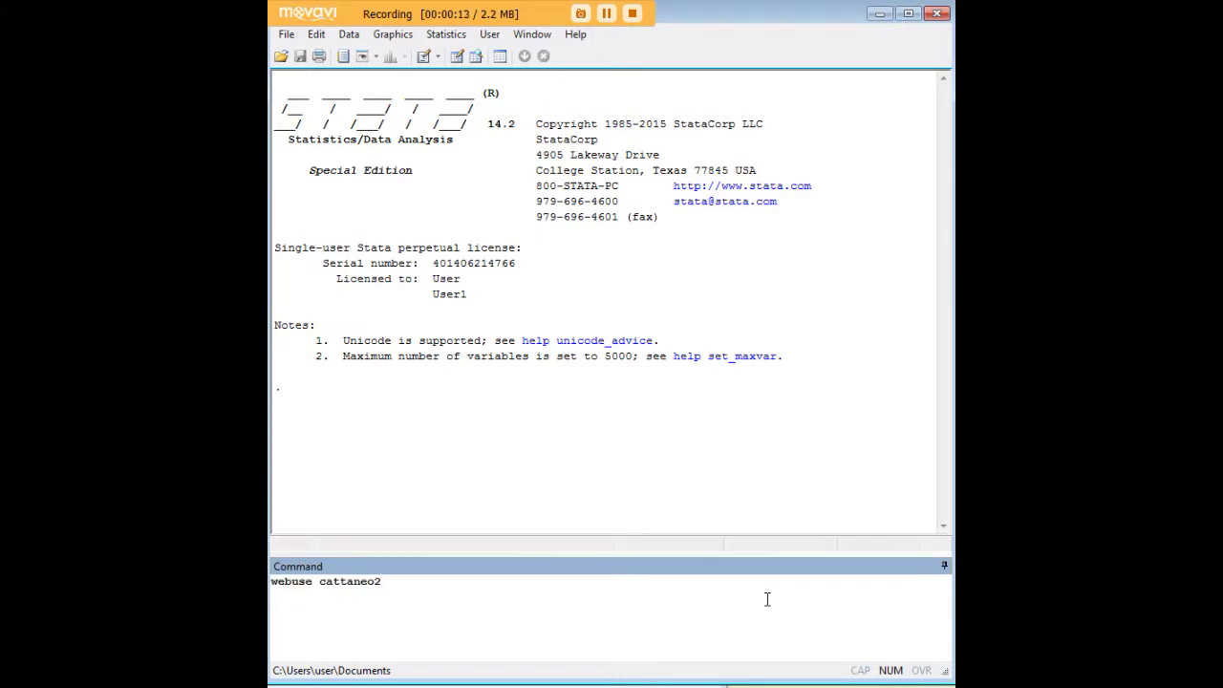
key(Return)
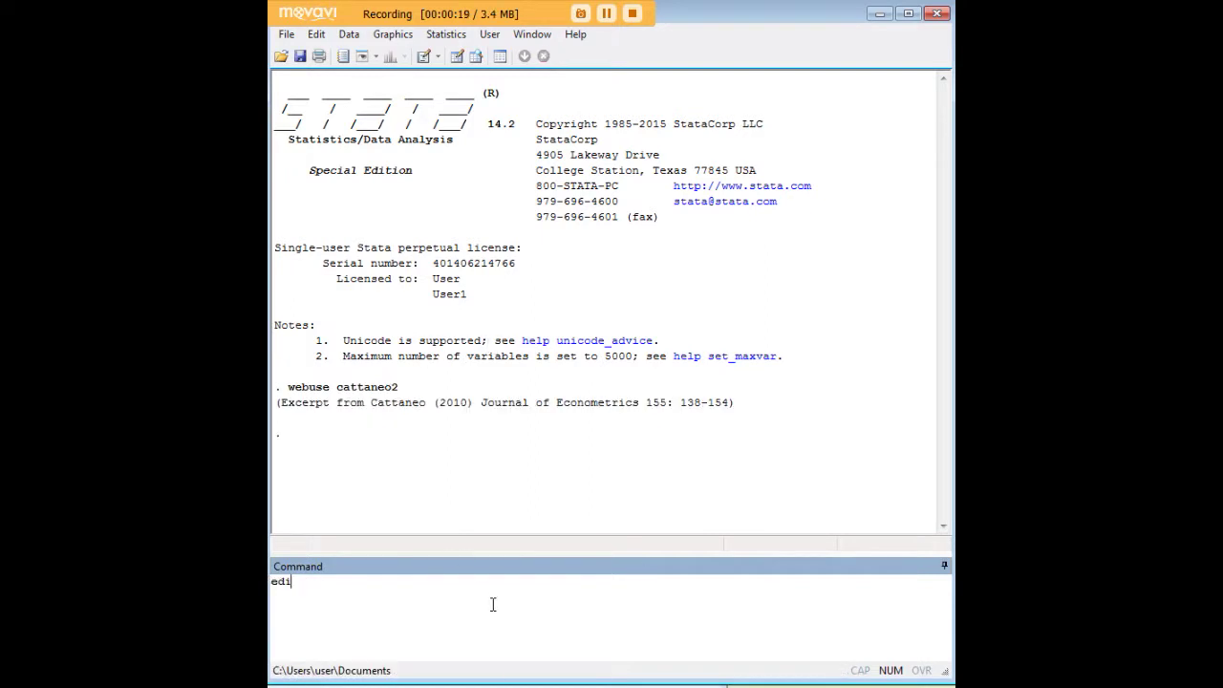
- Open the cattaneo2 data in the Data Editor, scroll through its rows, then minimize it
key(Return)
scroll(630, 258, down, 5)
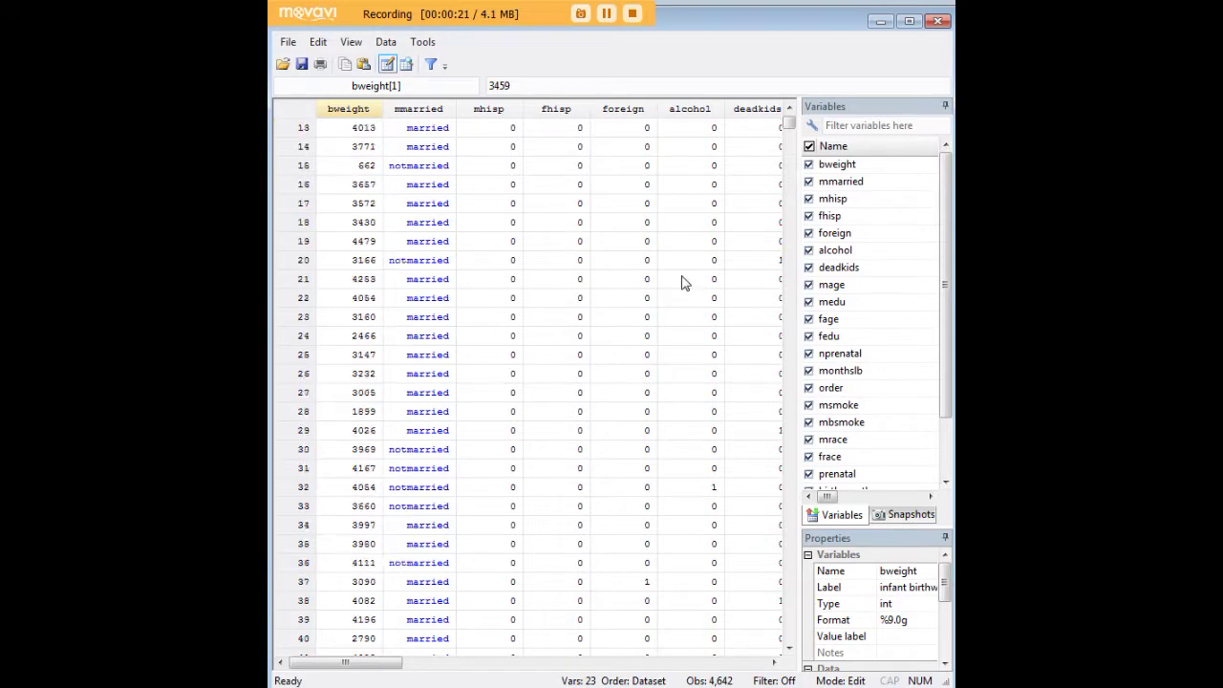
mouse_move(785, 131)
mouse_down()
mouse_move(788, 580)
mouse_move(791, 113)
mouse_up()
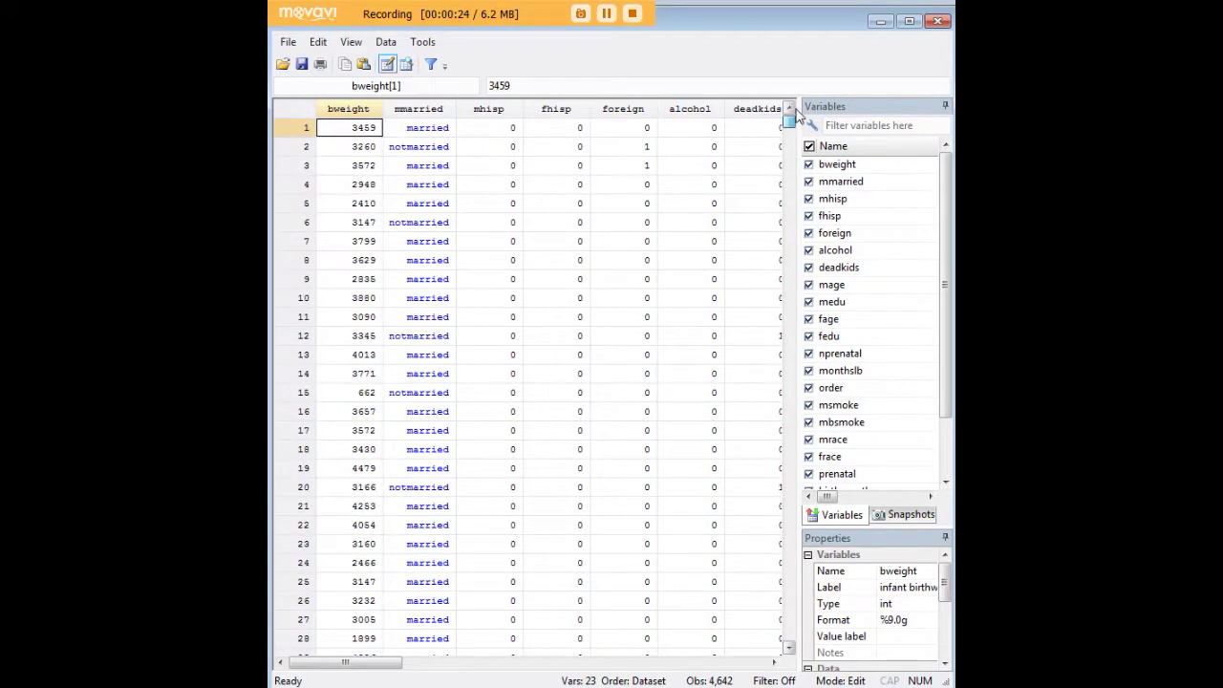
click(880, 20)
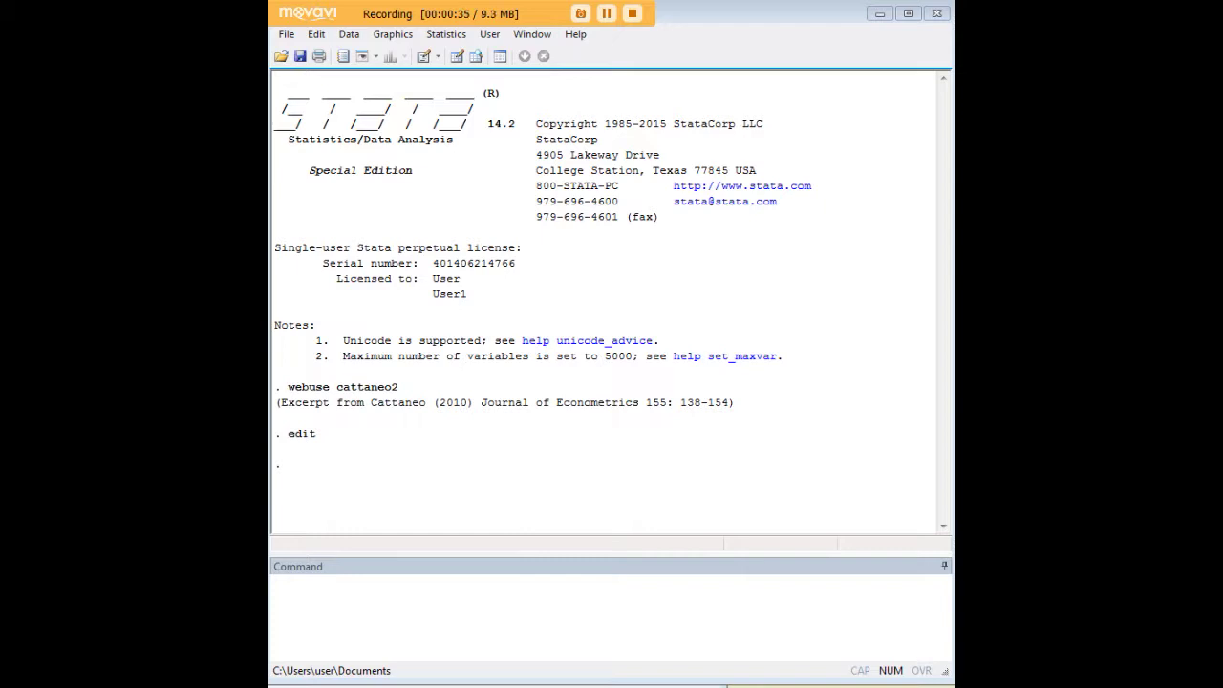
click(763, 605)
- Enter teffects ra (bweight mmarried mage prenatal1 fbaby) (mbsmoke), highlighting bweight, mbsmoke and teffects ra
text(teffects ra (bweight mmarried mage prenatal1 fbaby) (mbsmoke))
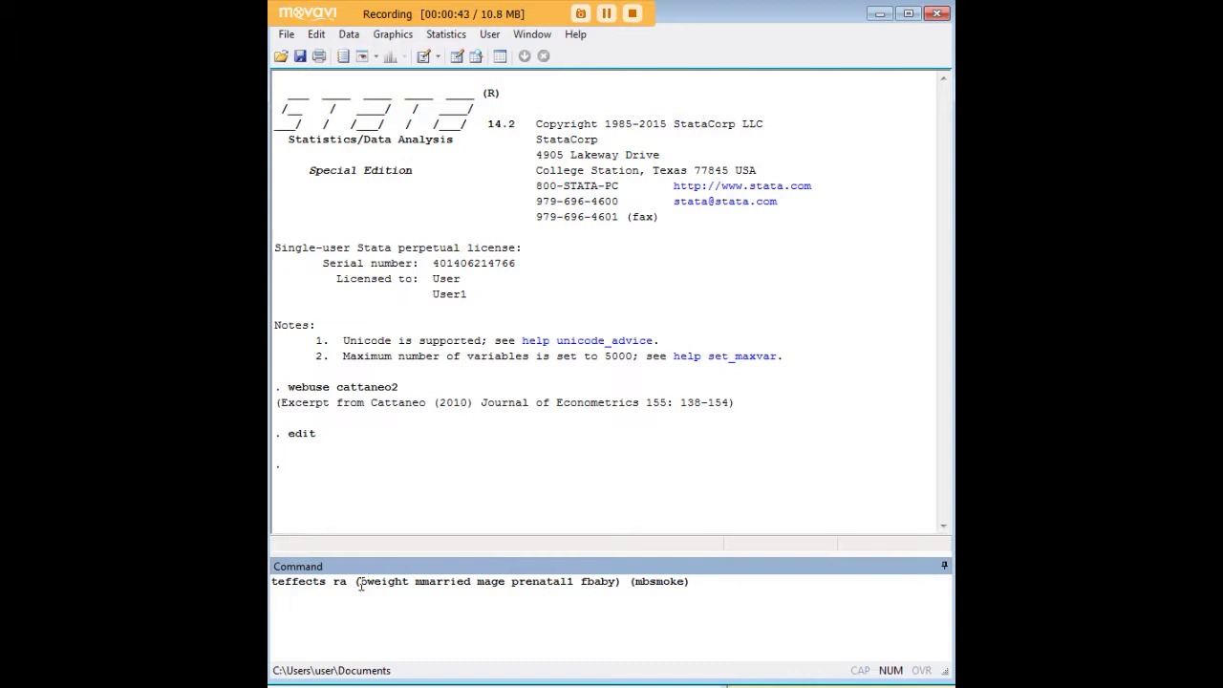
drag(360, 585, 401, 585)
click(435, 584)
drag(690, 581, 634, 585)
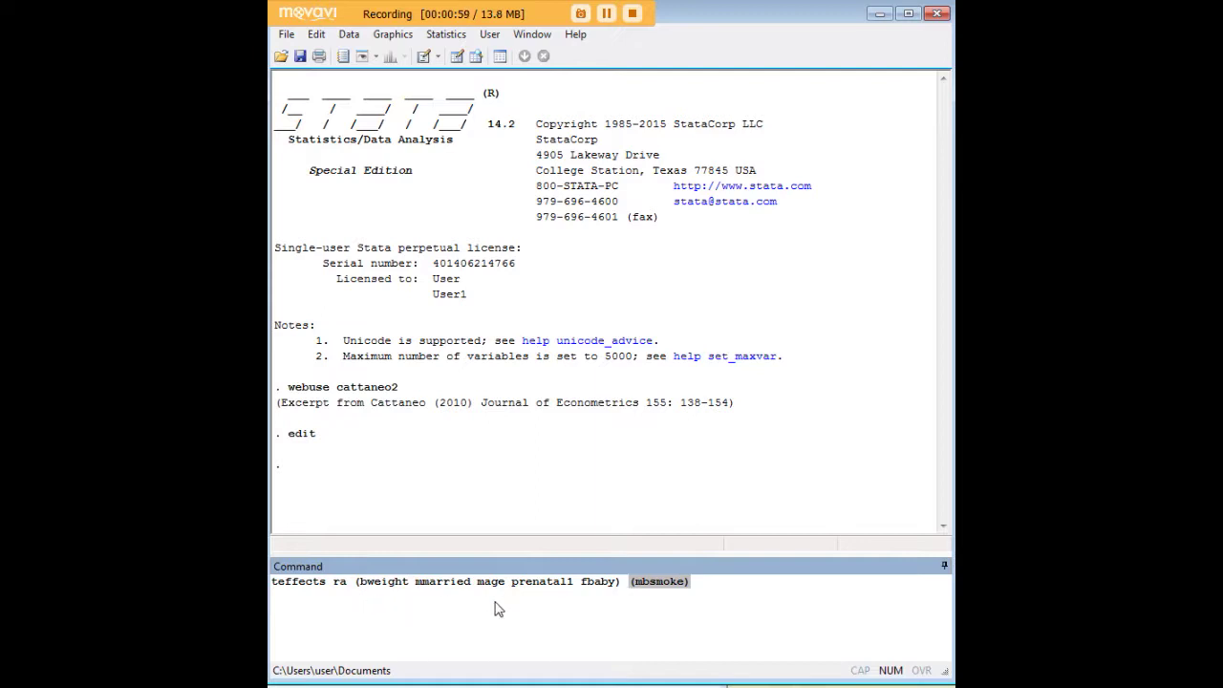
click(371, 595)
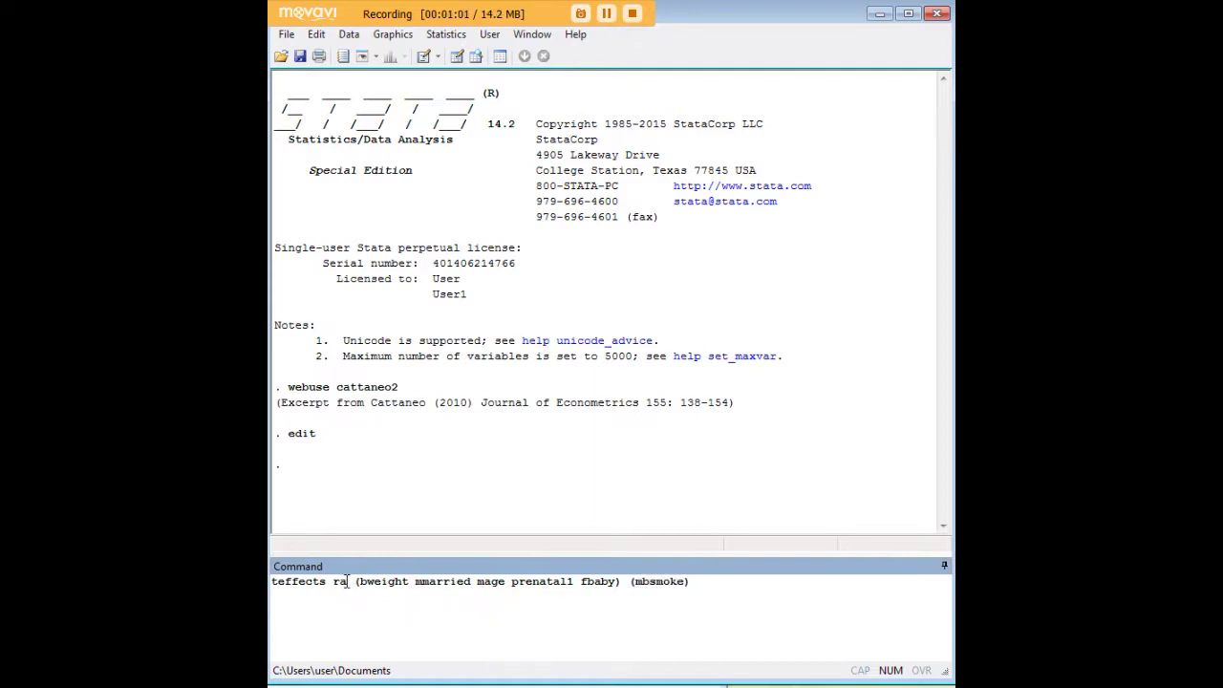
drag(350, 585, 271, 587)
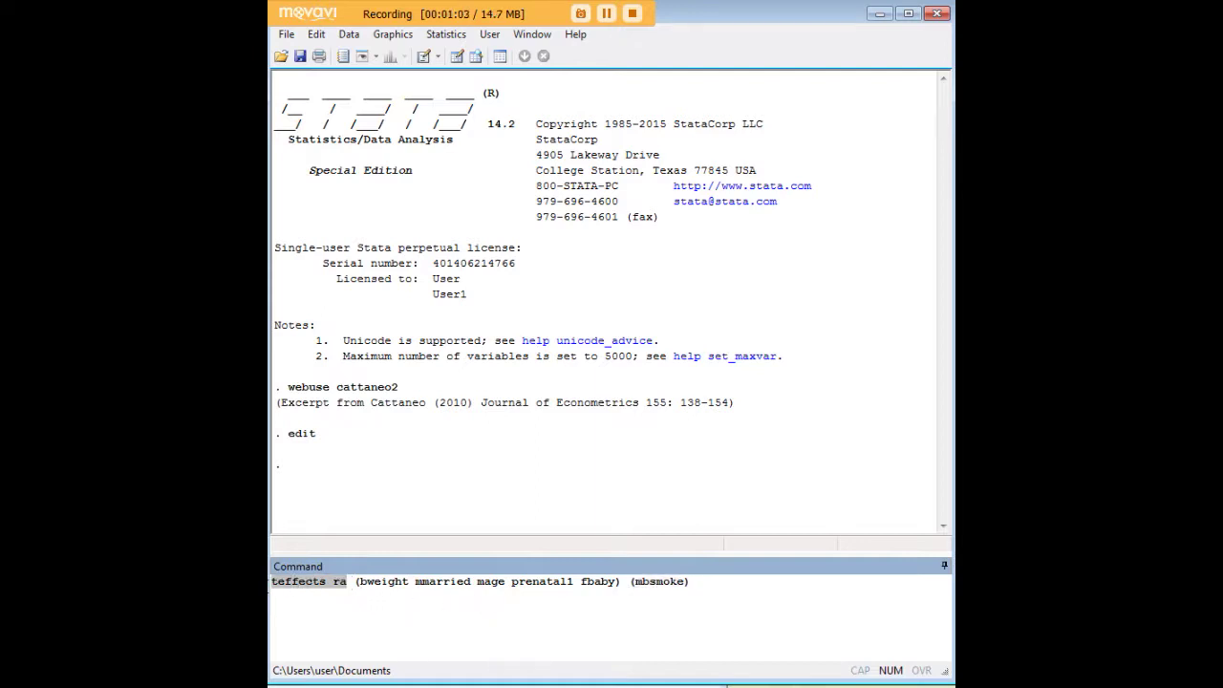
click(313, 595)
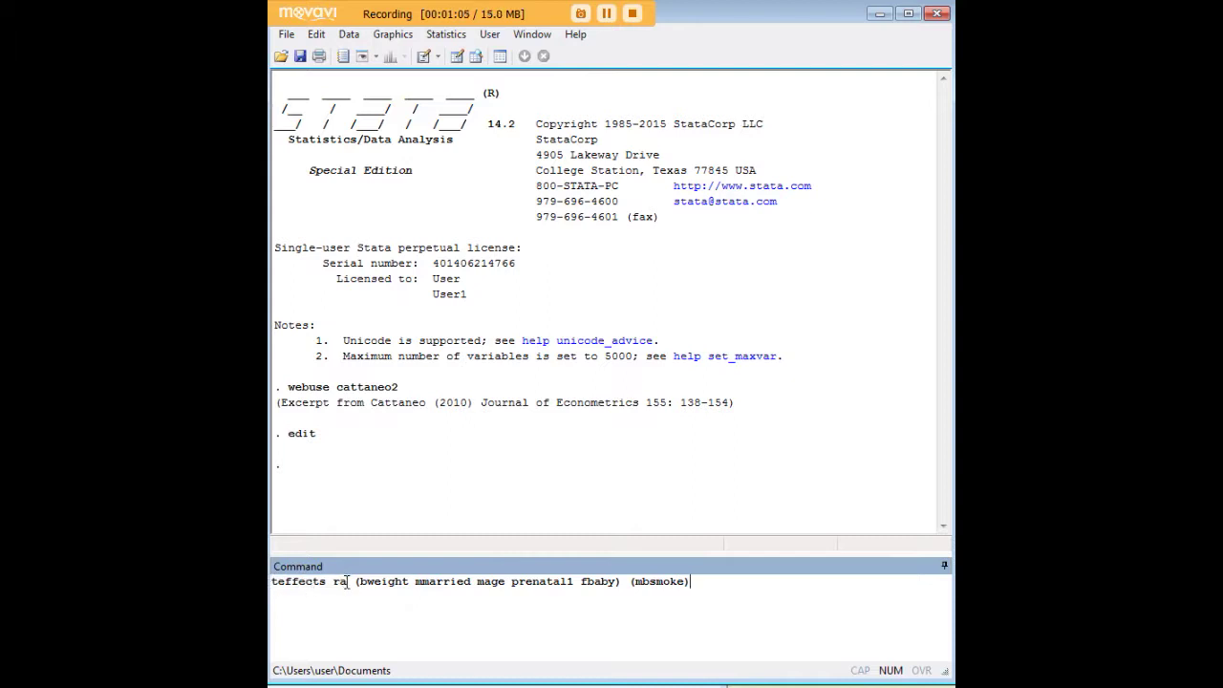
- Highlight each part in turn: teffects ra, outcome bweight, covariates, treatment mbsmoke, outcome model
drag(349, 583, 334, 586)
key(shift+Home)
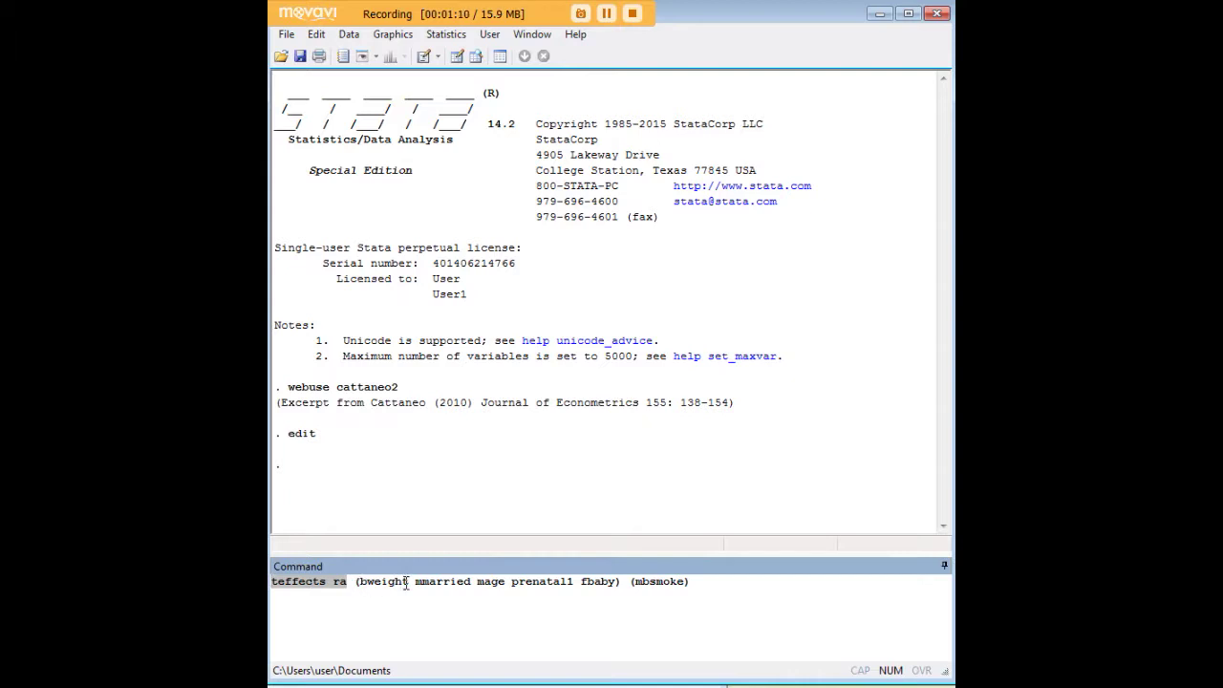
drag(406, 582, 362, 581)
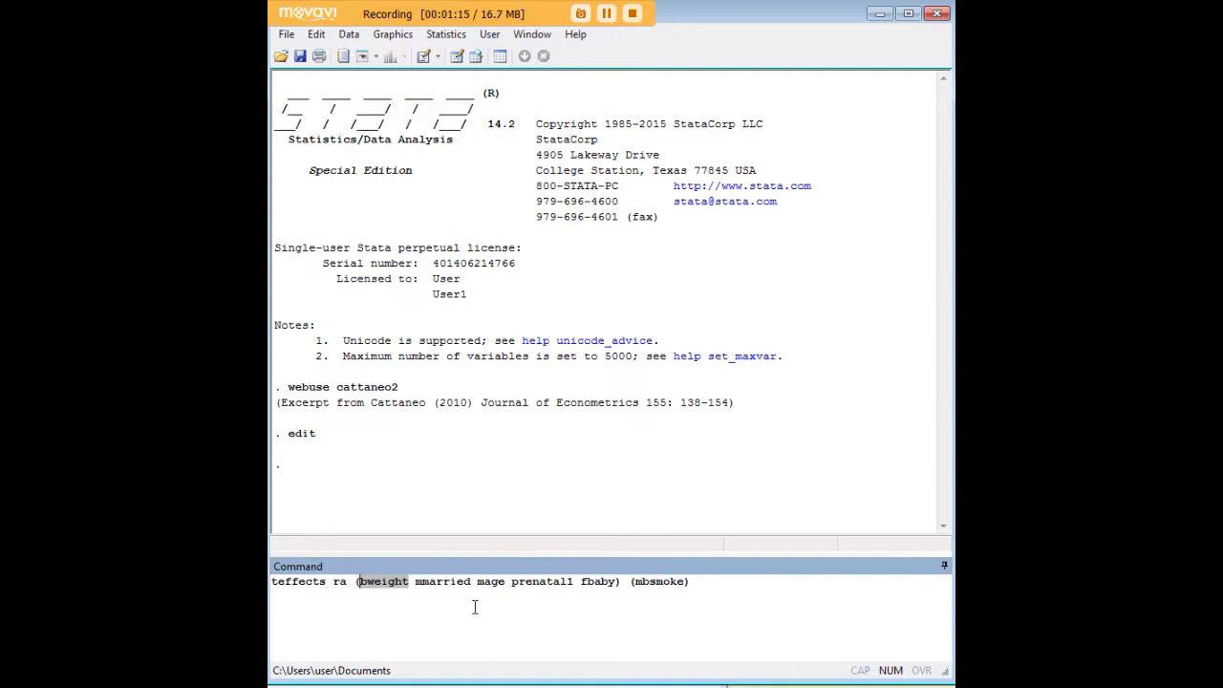
drag(416, 581, 614, 590)
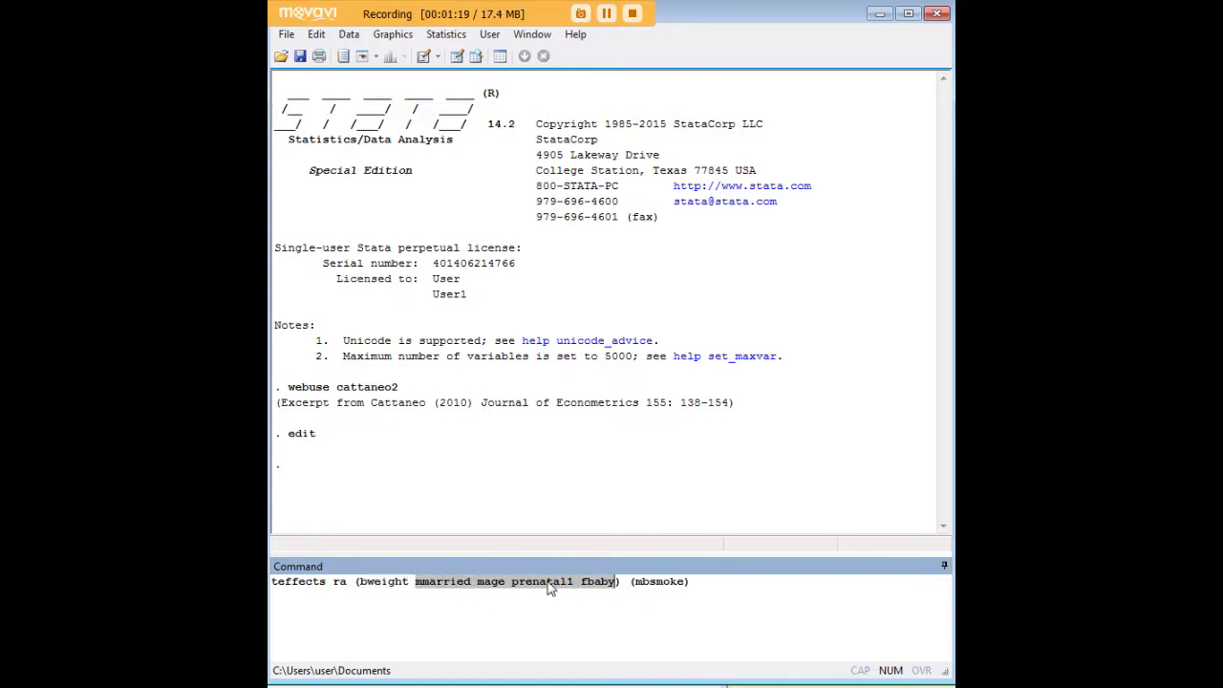
drag(691, 581, 629, 580)
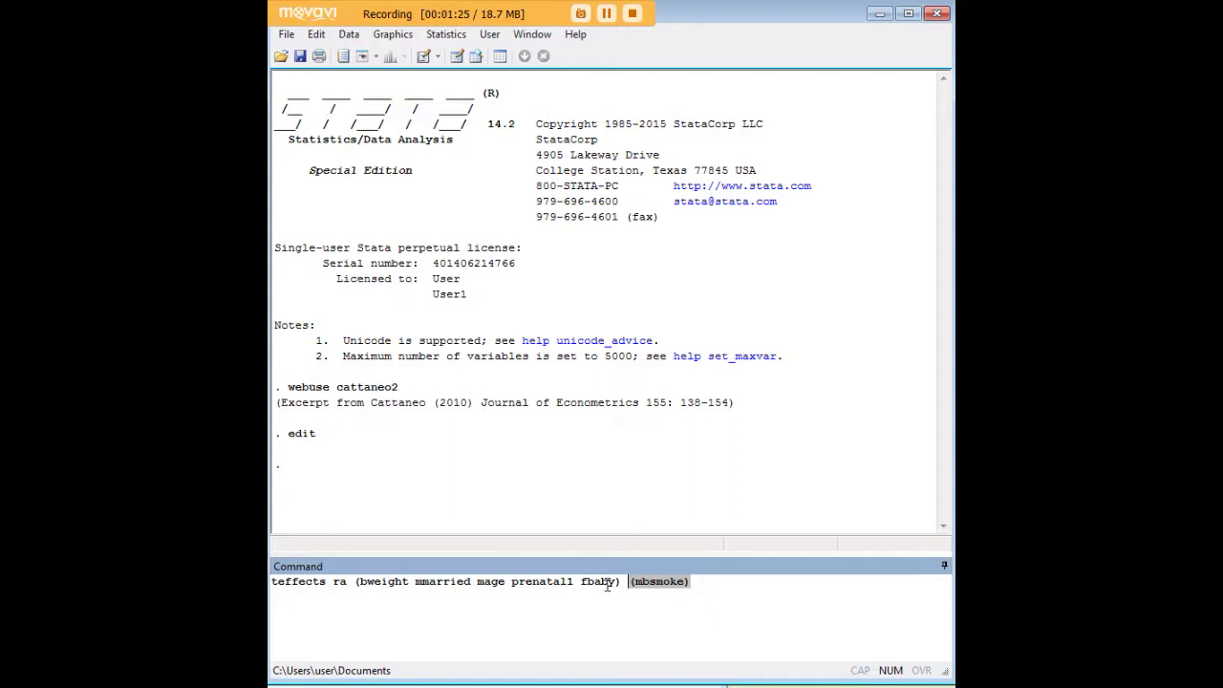
click(639, 580)
drag(696, 581, 630, 586)
key(End)
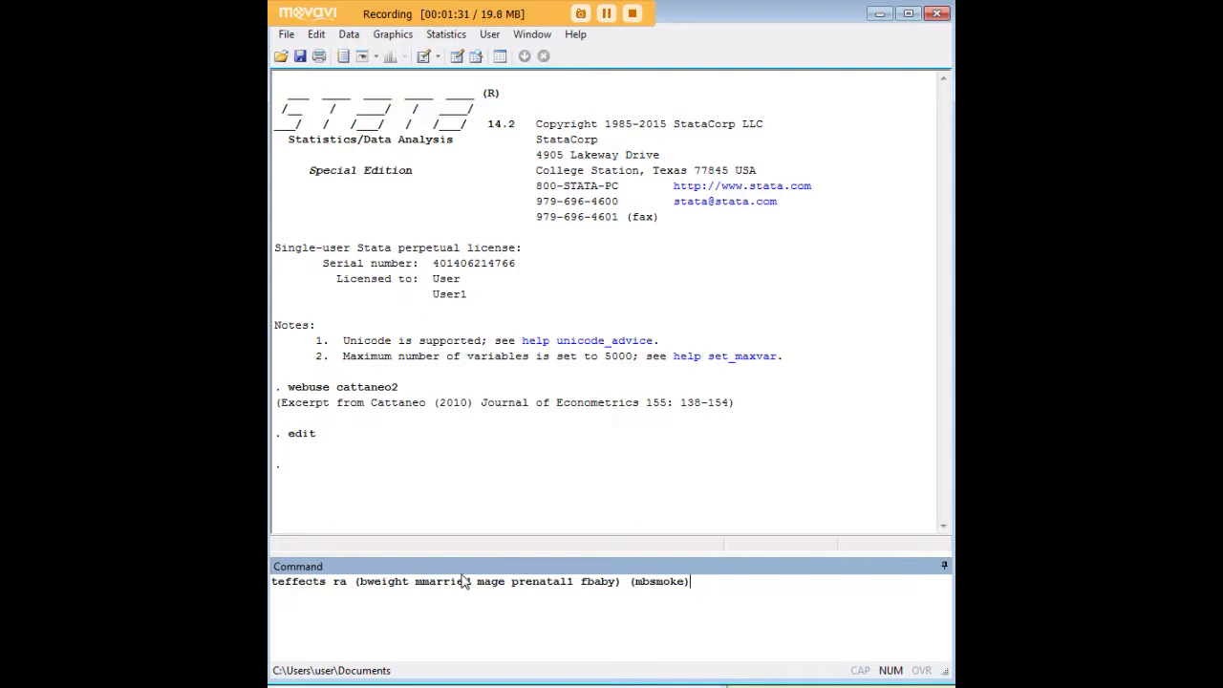
mouse_move(621, 583)
mouse_down()
mouse_move(359, 584)
mouse_move(630, 592)
mouse_up()
click(390, 586)
- Run teffects ra, giving an ATE of -239.6392 and a nonsmoker POmean of 3403.242
click(614, 581)
key(Return)
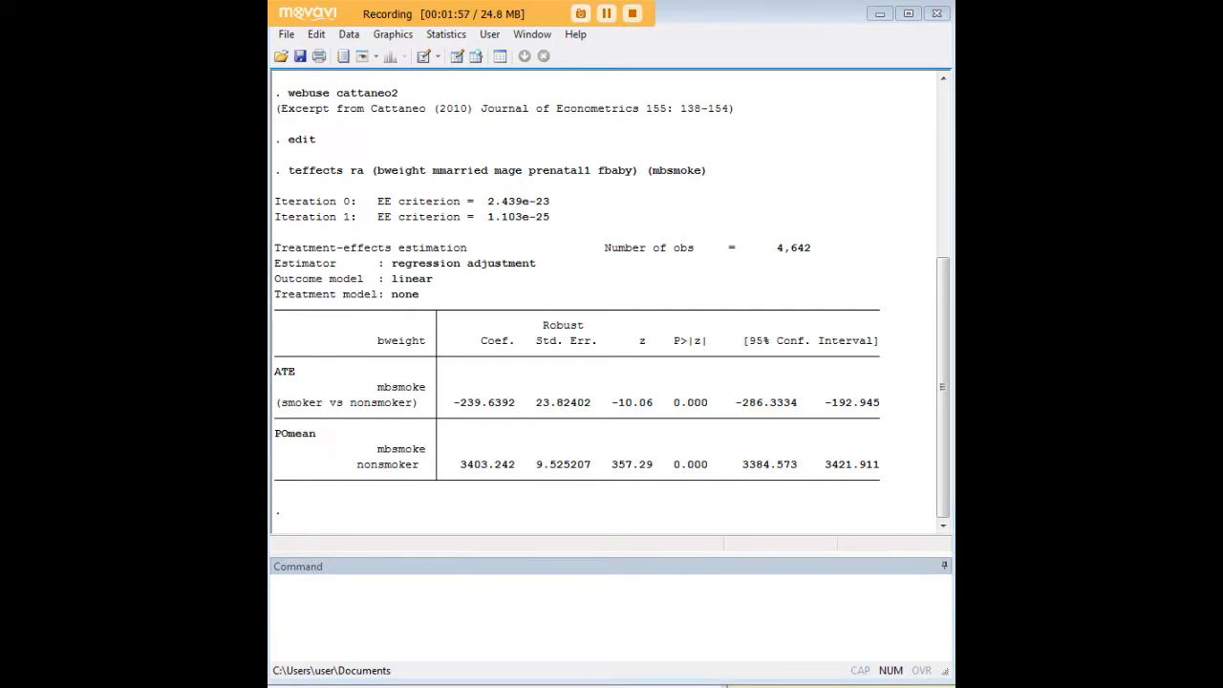
click(683, 616)
- Run ttest bweight, by(mbsmoke) and highlight the echoed command and its grouping variable mbsmoke
text(ttest bweight, by(mbsmoke))
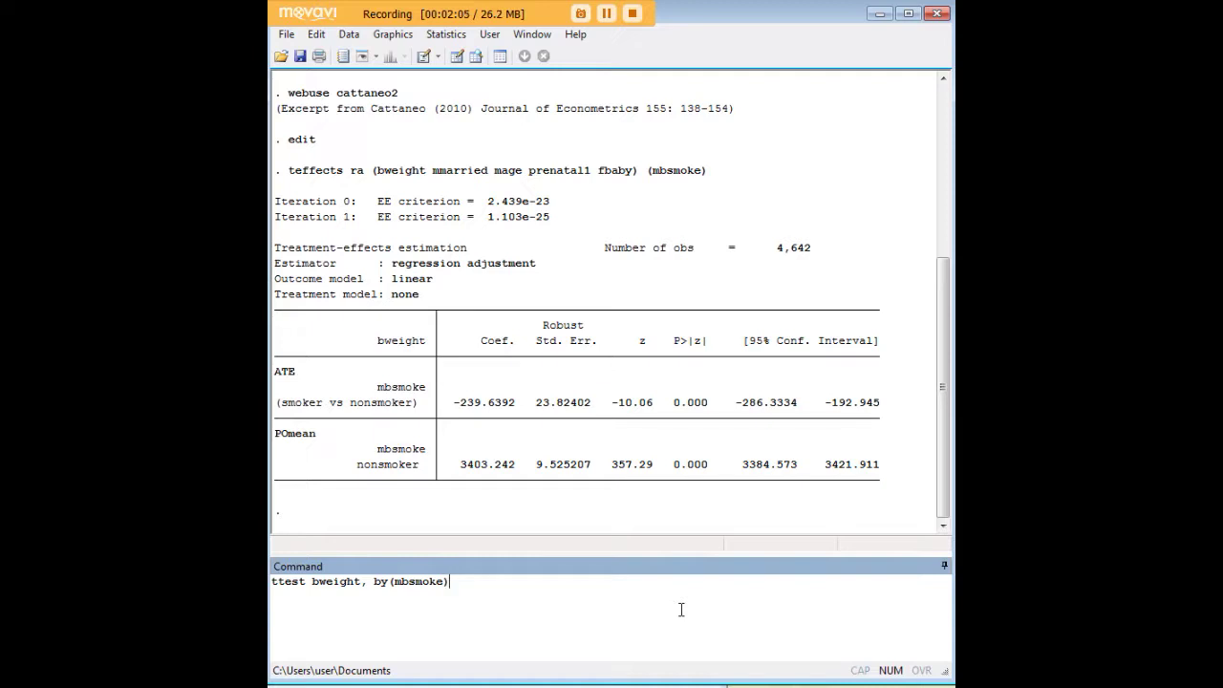
key(Return)
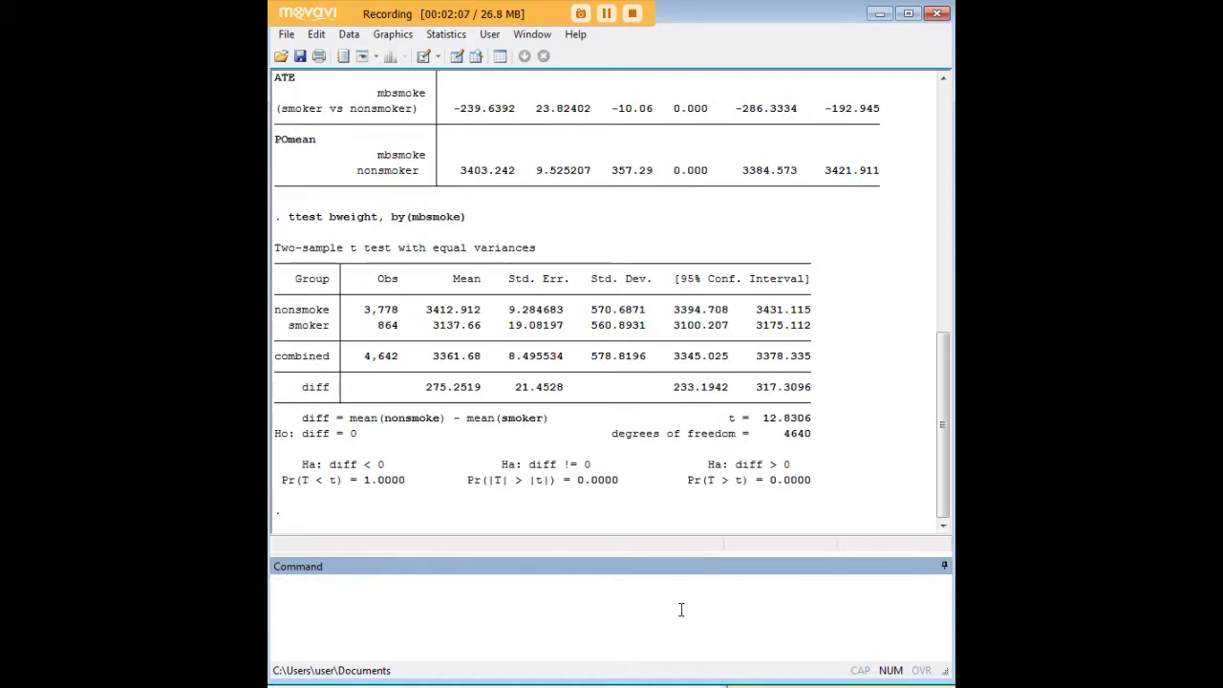
drag(466, 218, 292, 230)
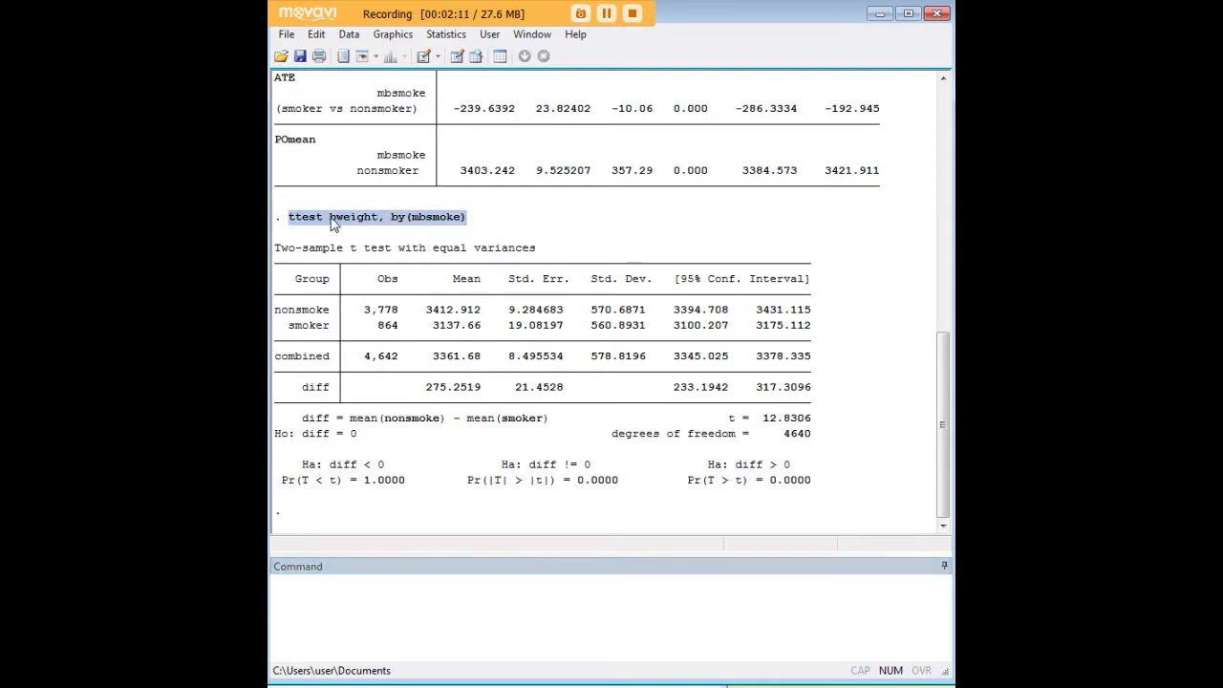
click(367, 224)
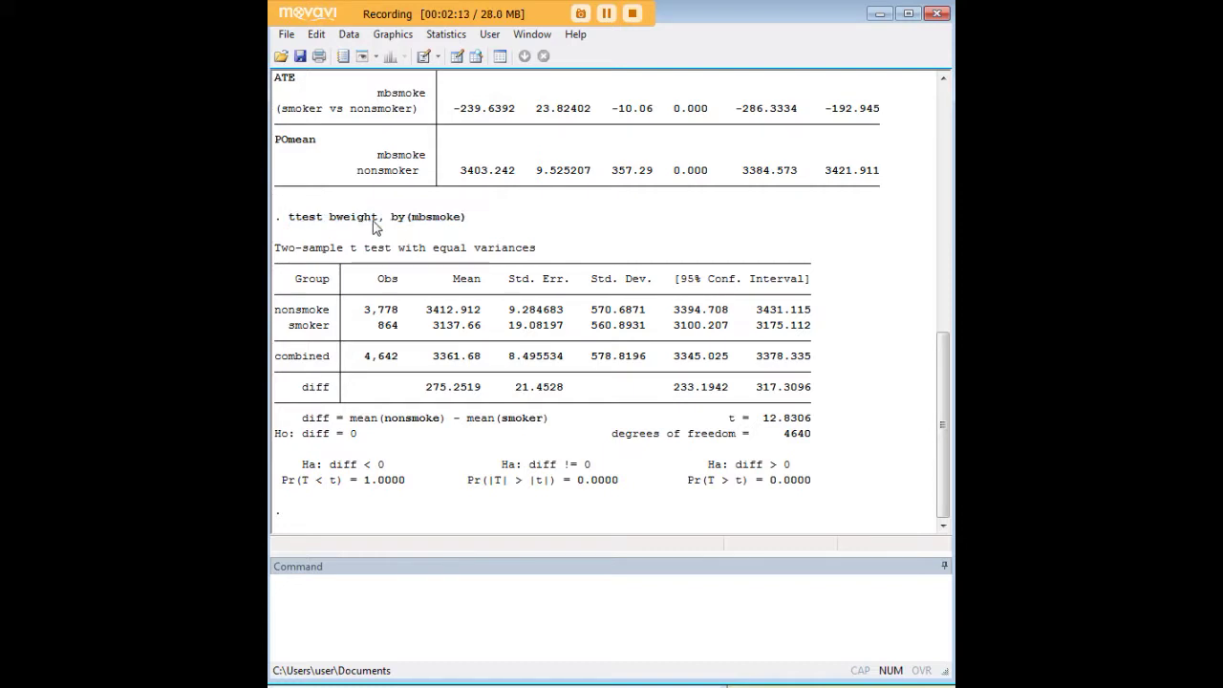
drag(478, 226, 419, 223)
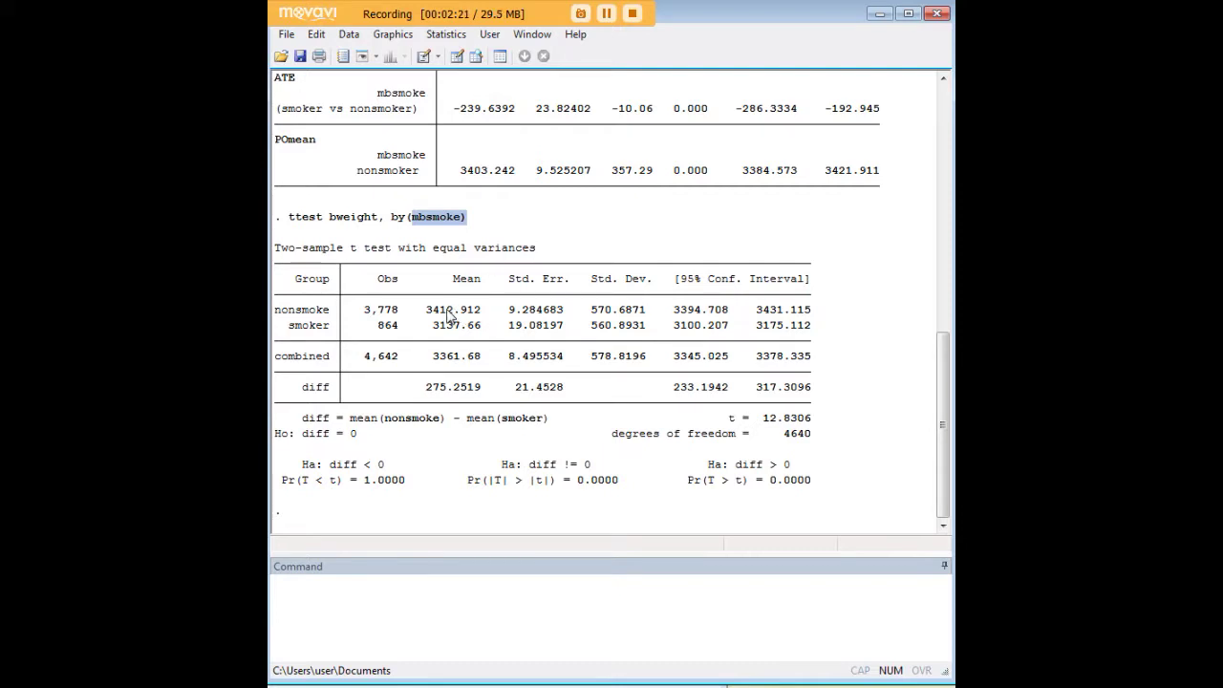
- Highlight the 275.2519 mean difference and scroll up the Results window to compare it
drag(491, 392, 430, 397)
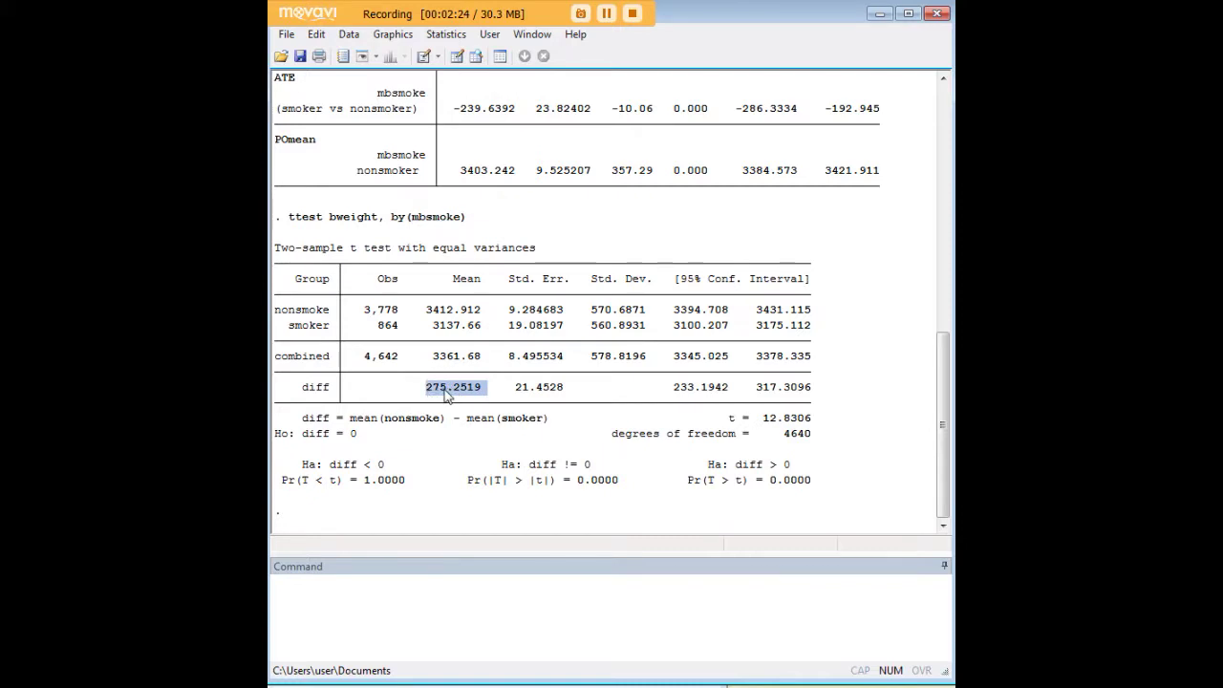
click(447, 397)
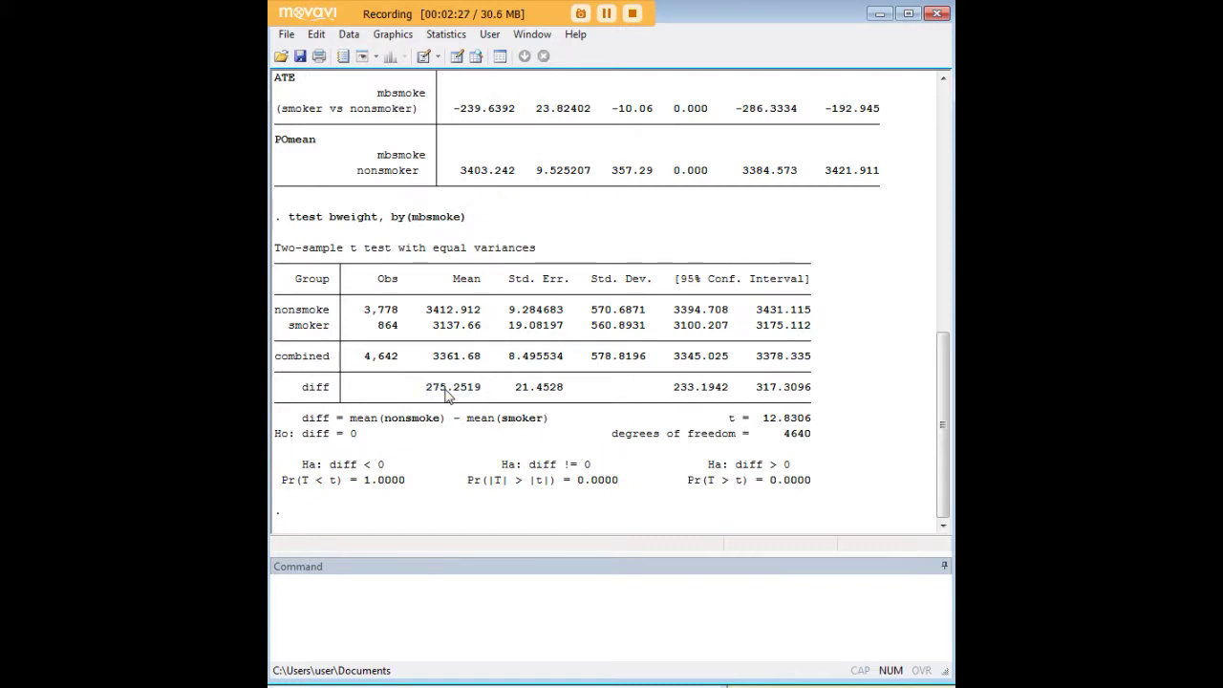
scroll(449, 396, up, 10)
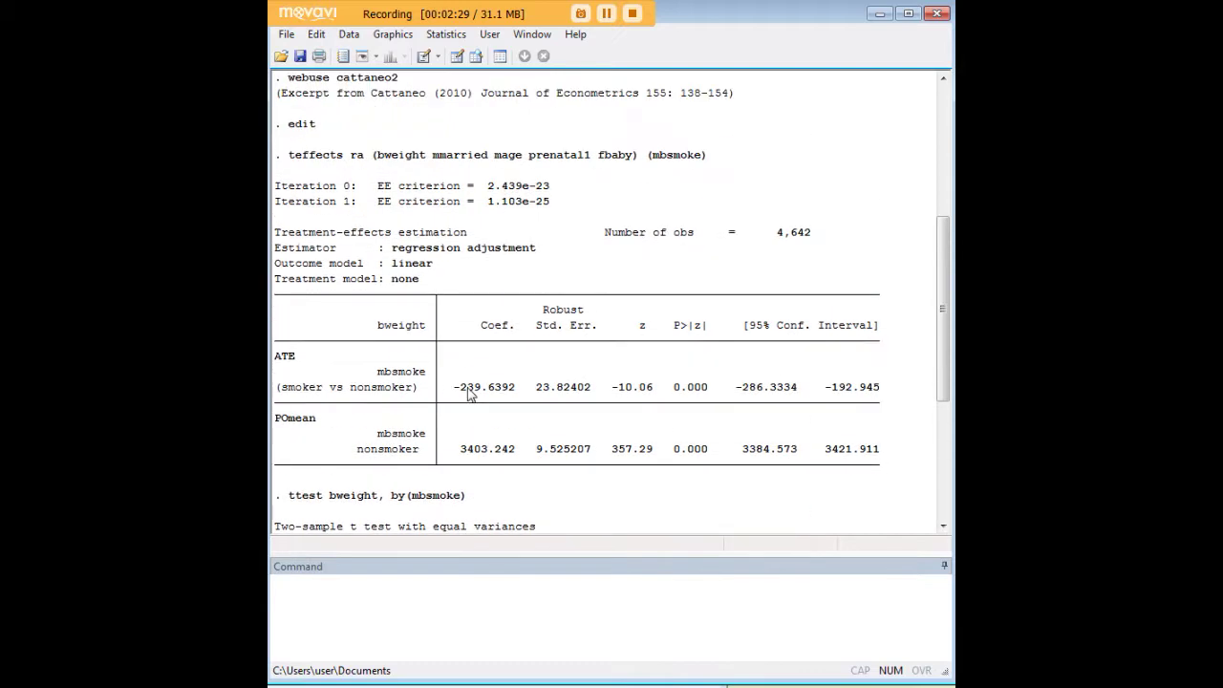
scroll(470, 395, down, 6)
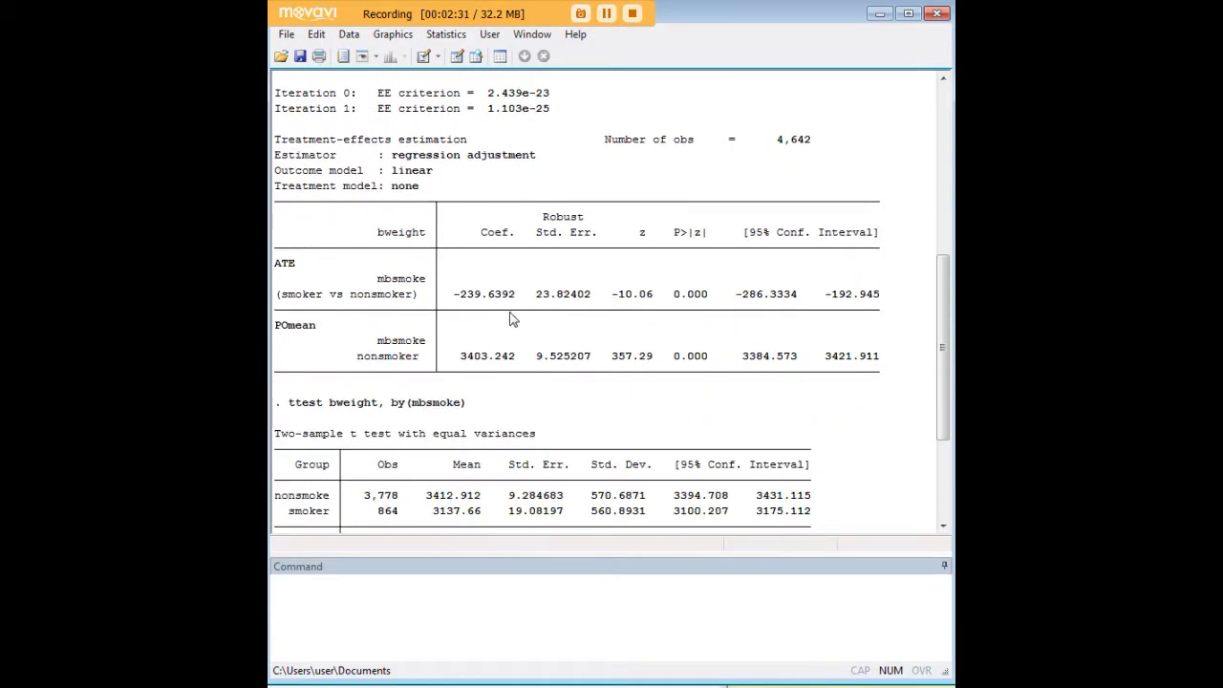
drag(517, 296, 455, 294)
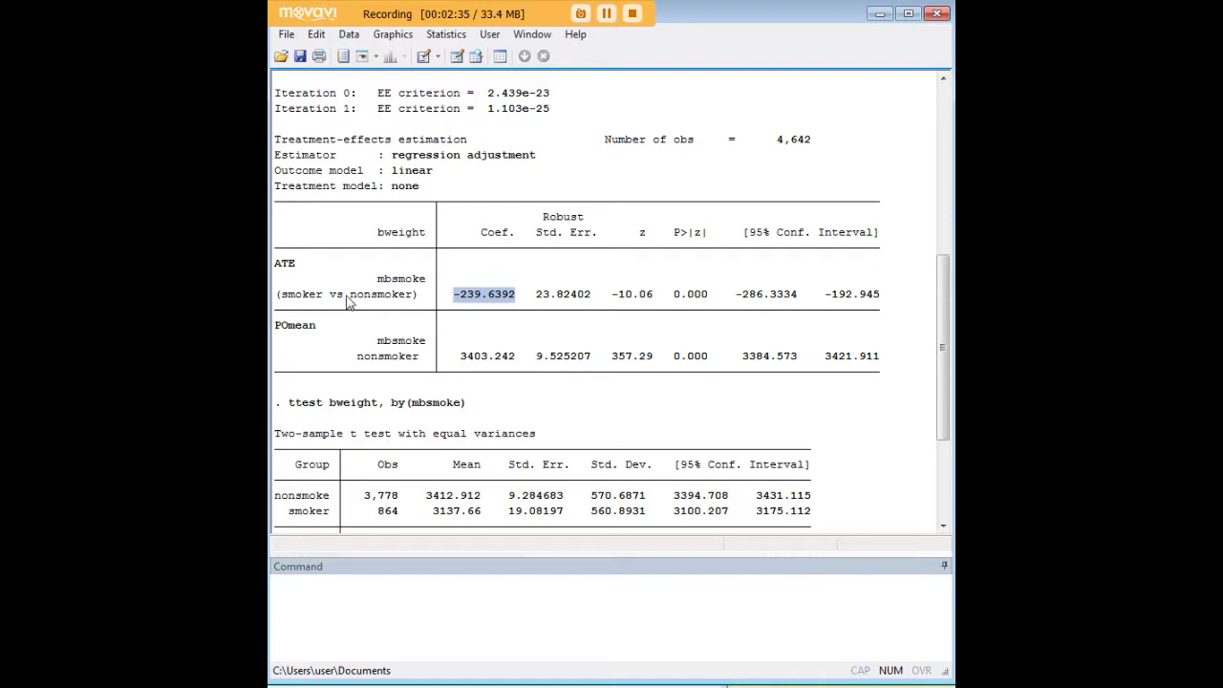
click(470, 301)
scroll(575, 382, down, 4)
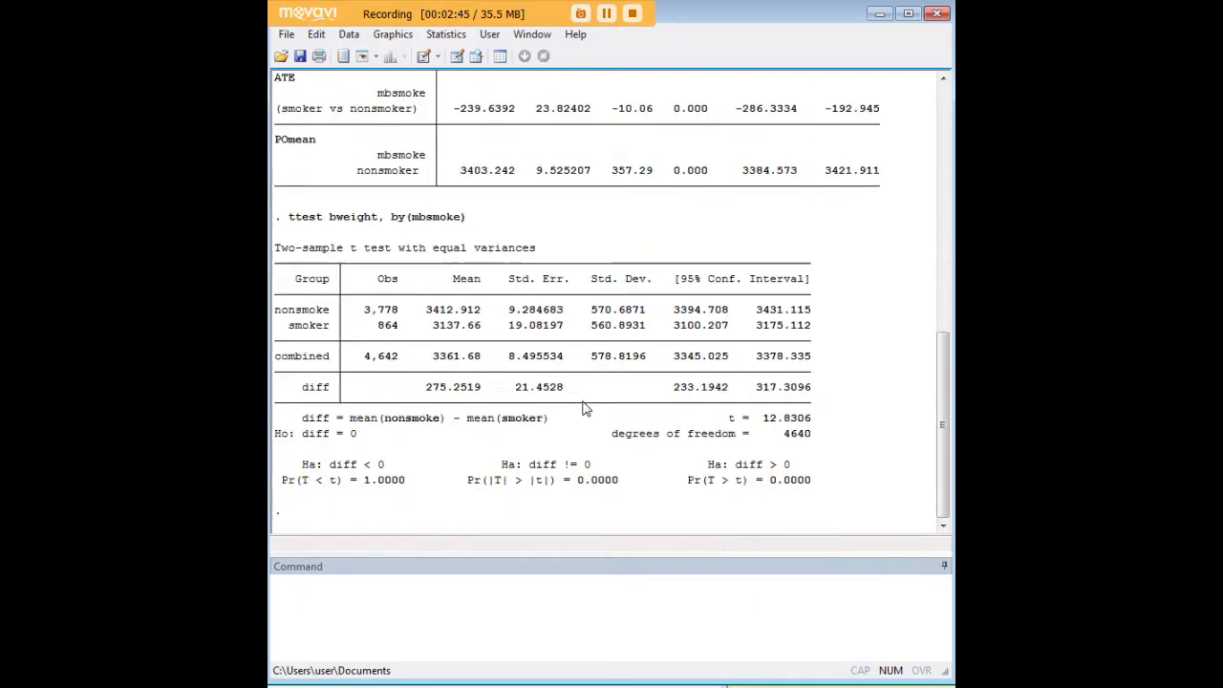
scroll(574, 382, up, 5)
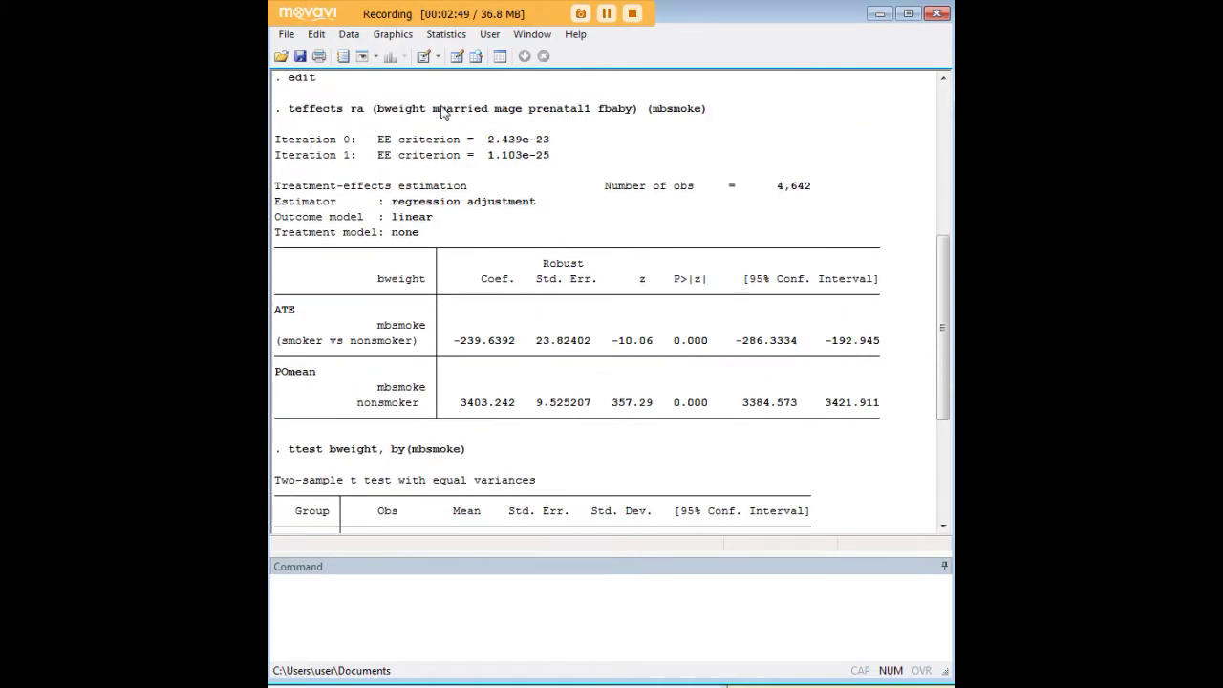
drag(432, 110, 628, 111)
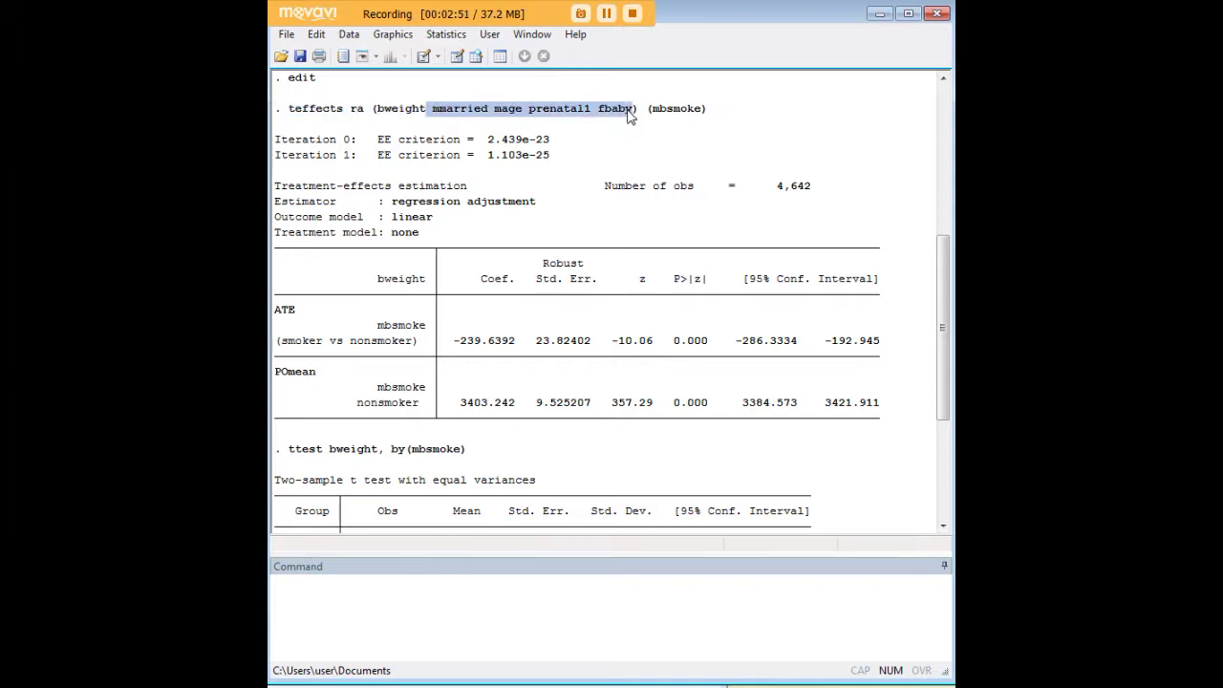
click(462, 114)
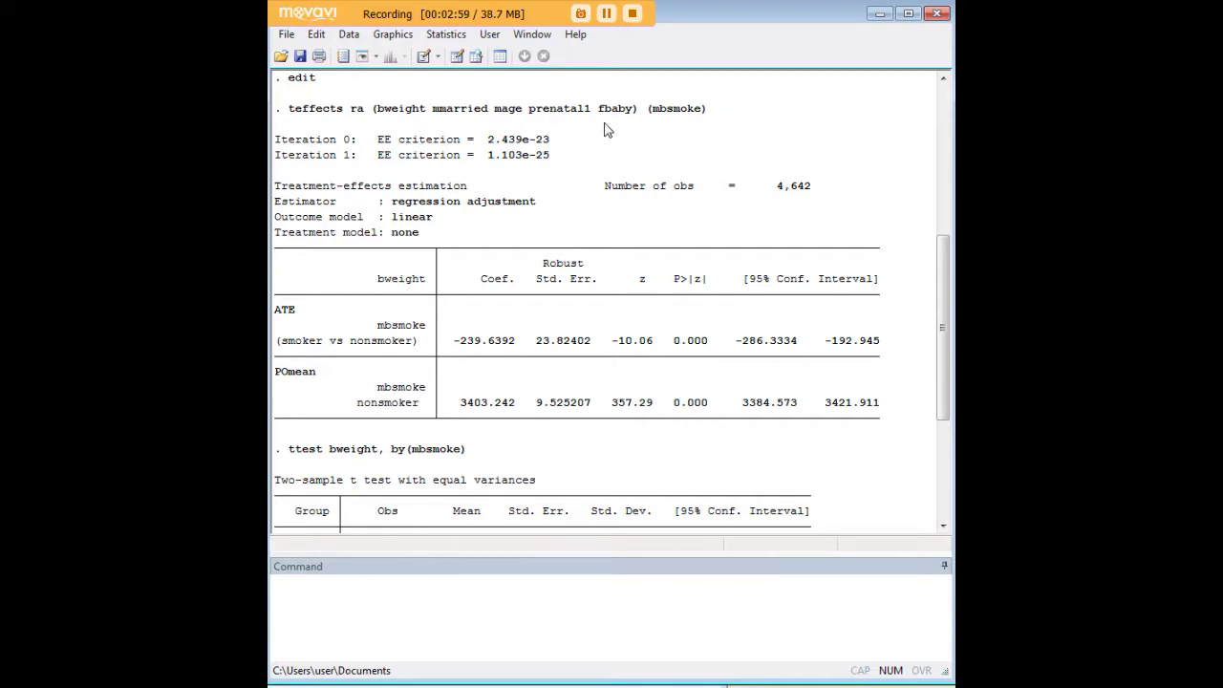
scroll(588, 392, down, 5)
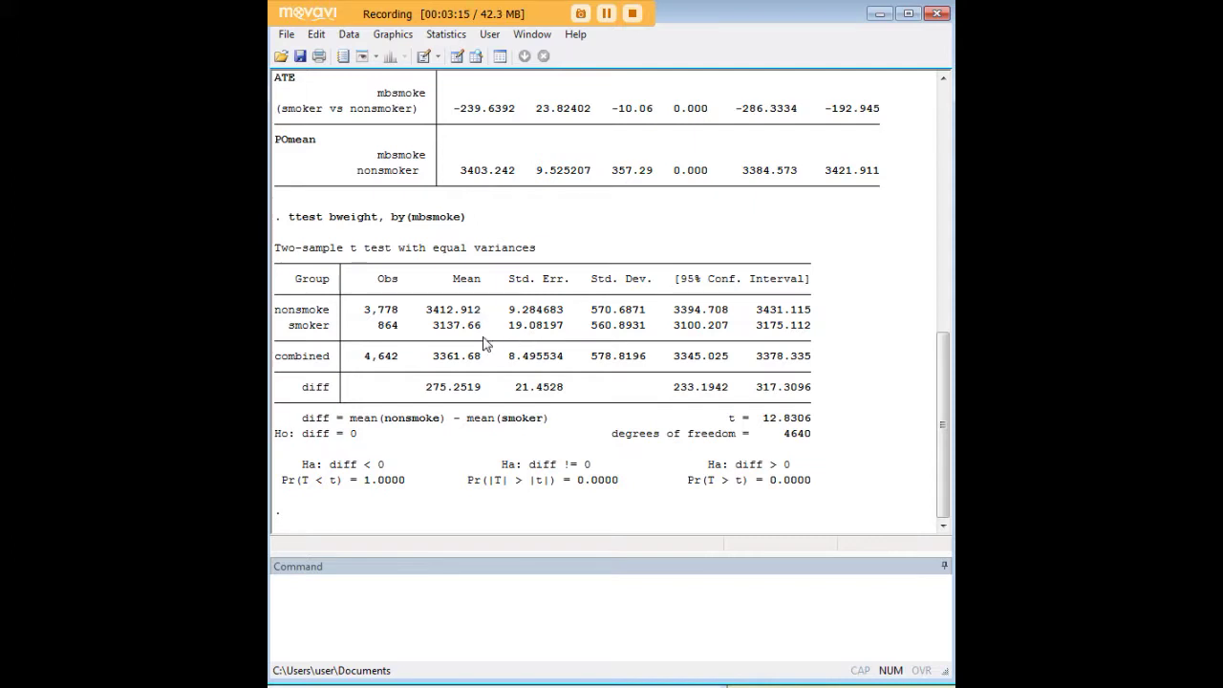
drag(486, 392, 426, 393)
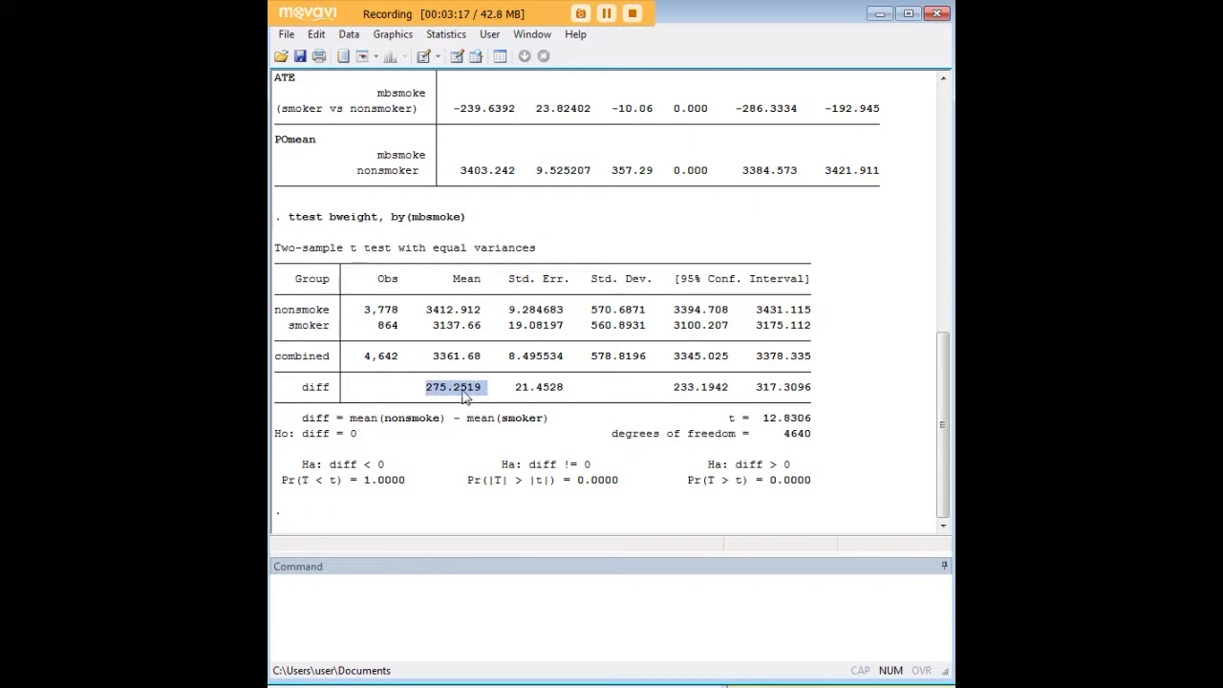
scroll(553, 371, up, 1)
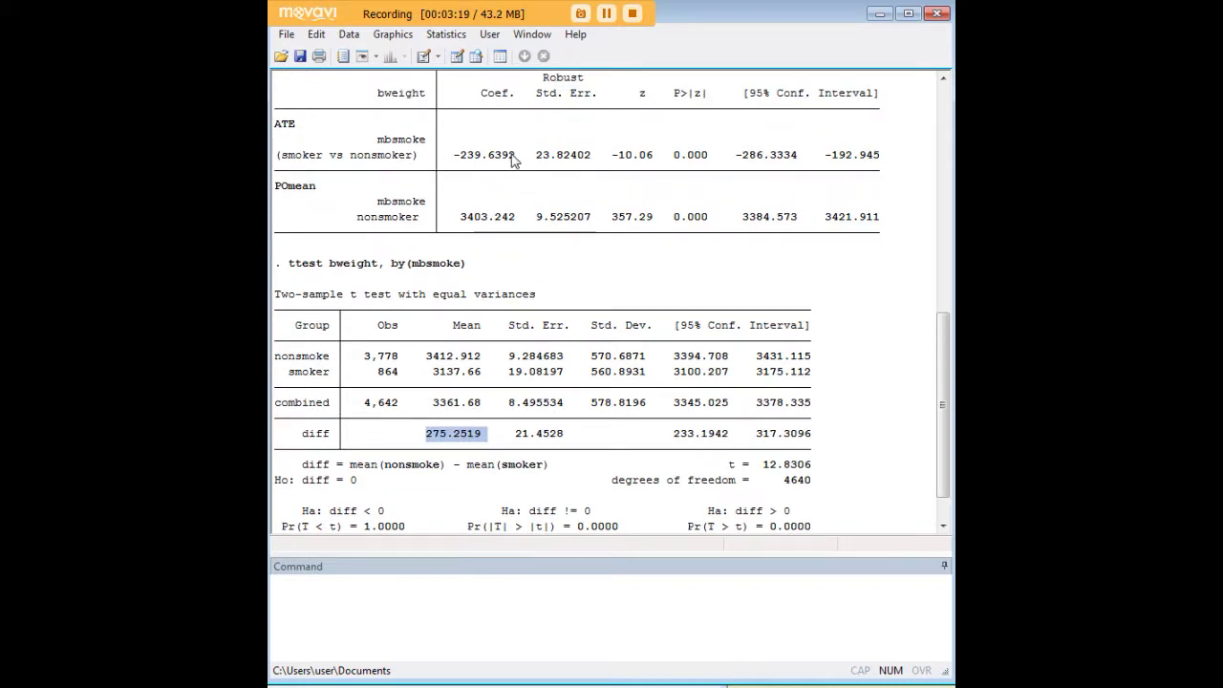
drag(515, 155, 452, 158)
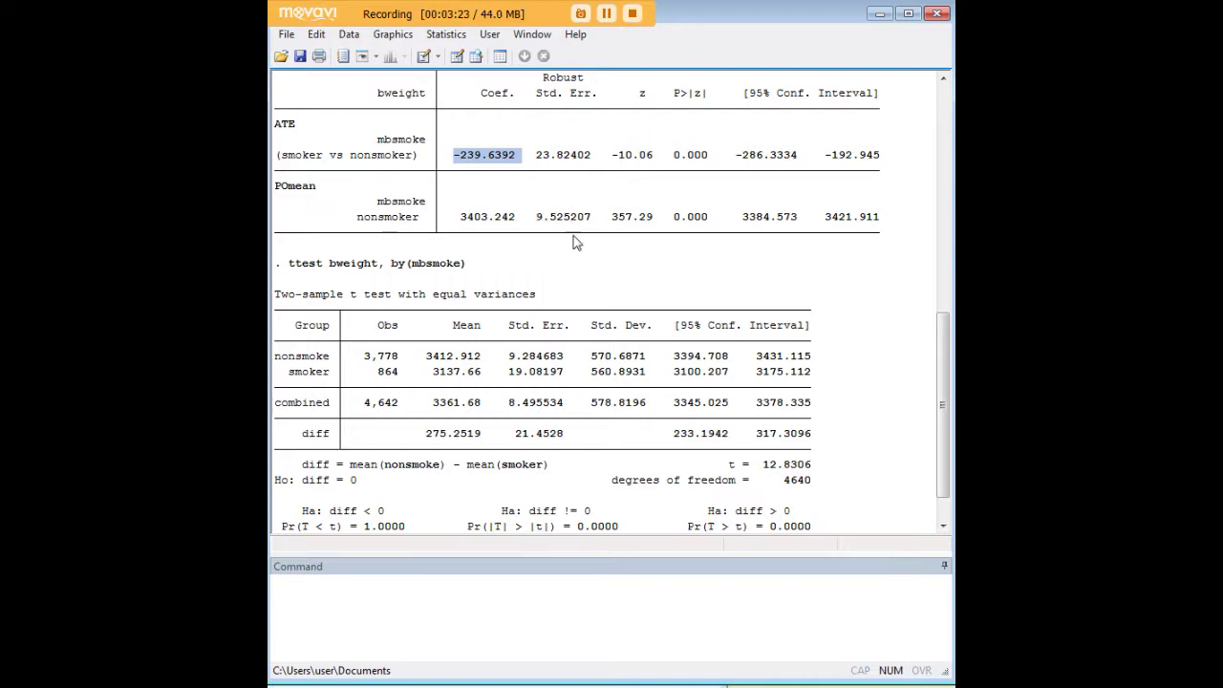
click(543, 202)
scroll(549, 210, up, 4)
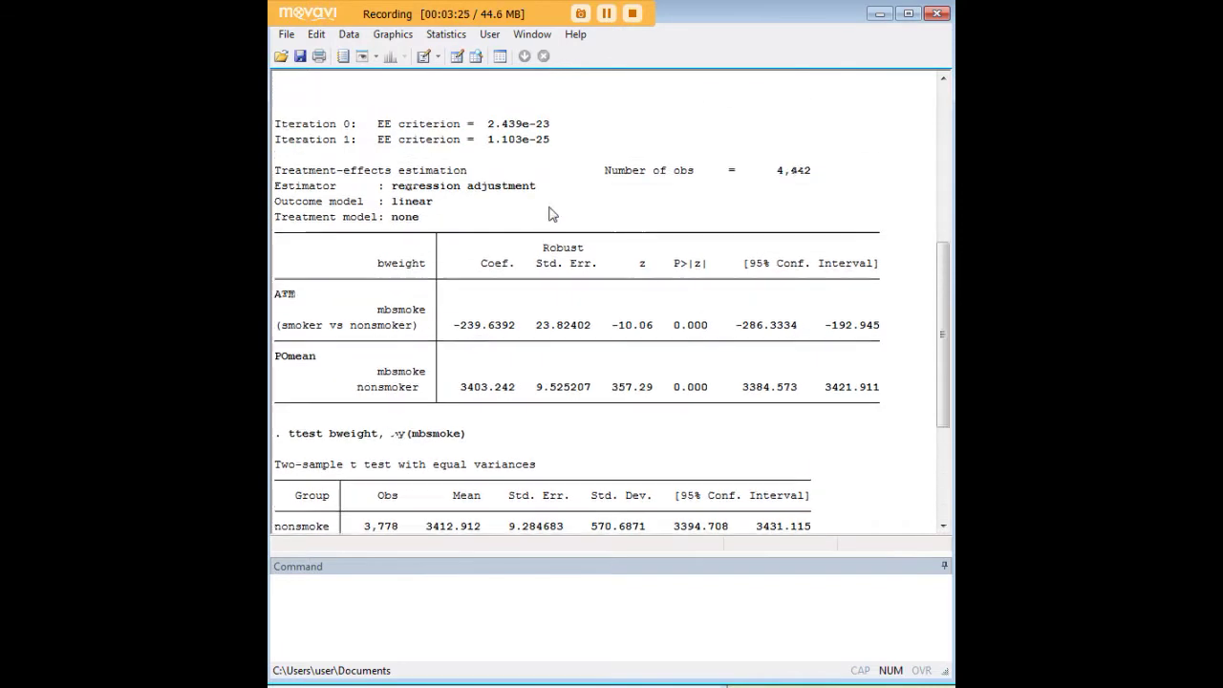
scroll(550, 210, up, 2)
drag(433, 156, 631, 156)
scroll(544, 299, down, 4)
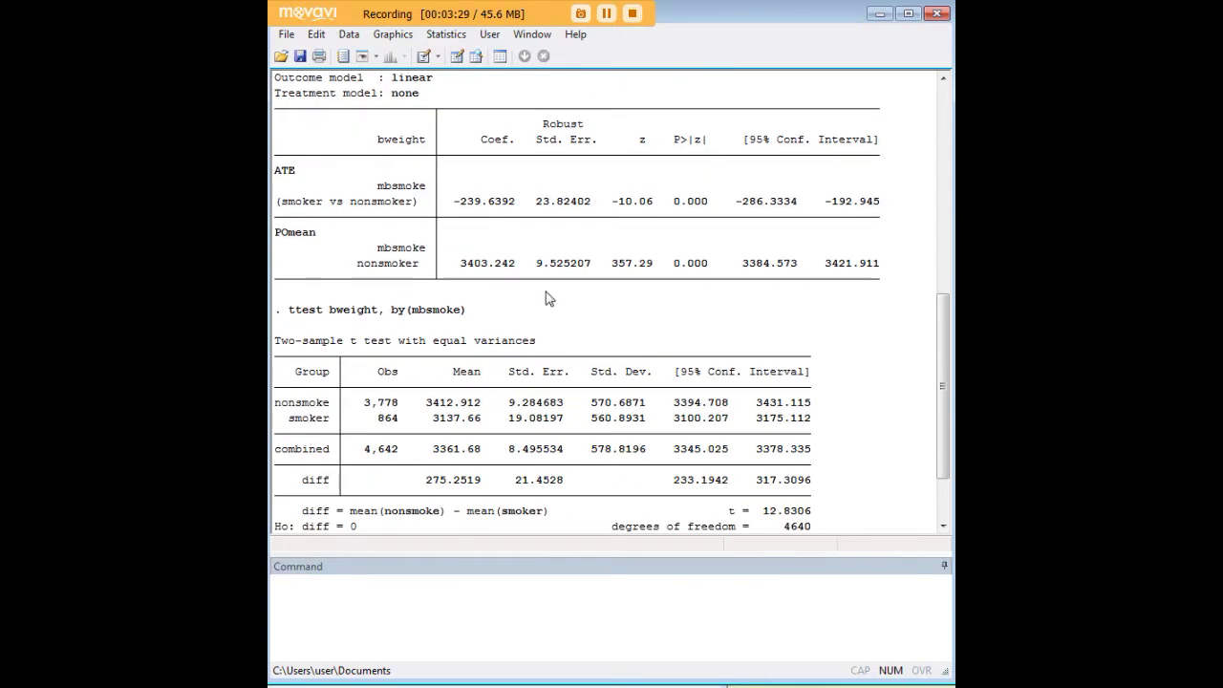
scroll(528, 238, down, 1)
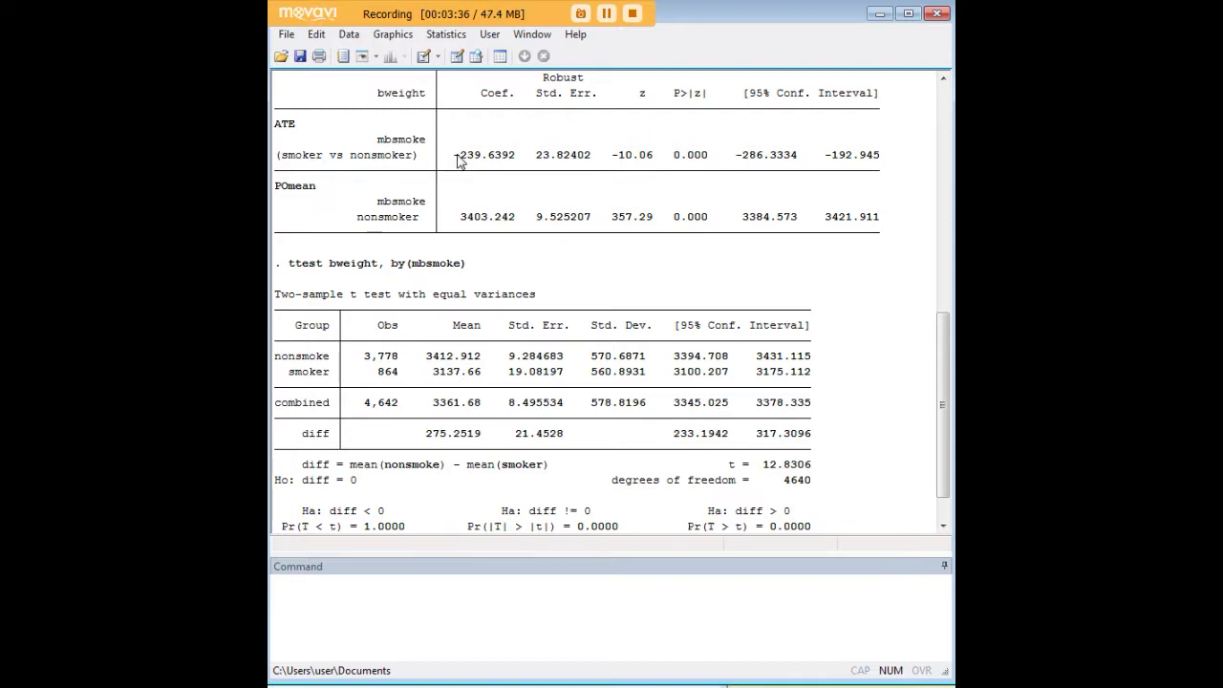
drag(457, 158, 516, 160)
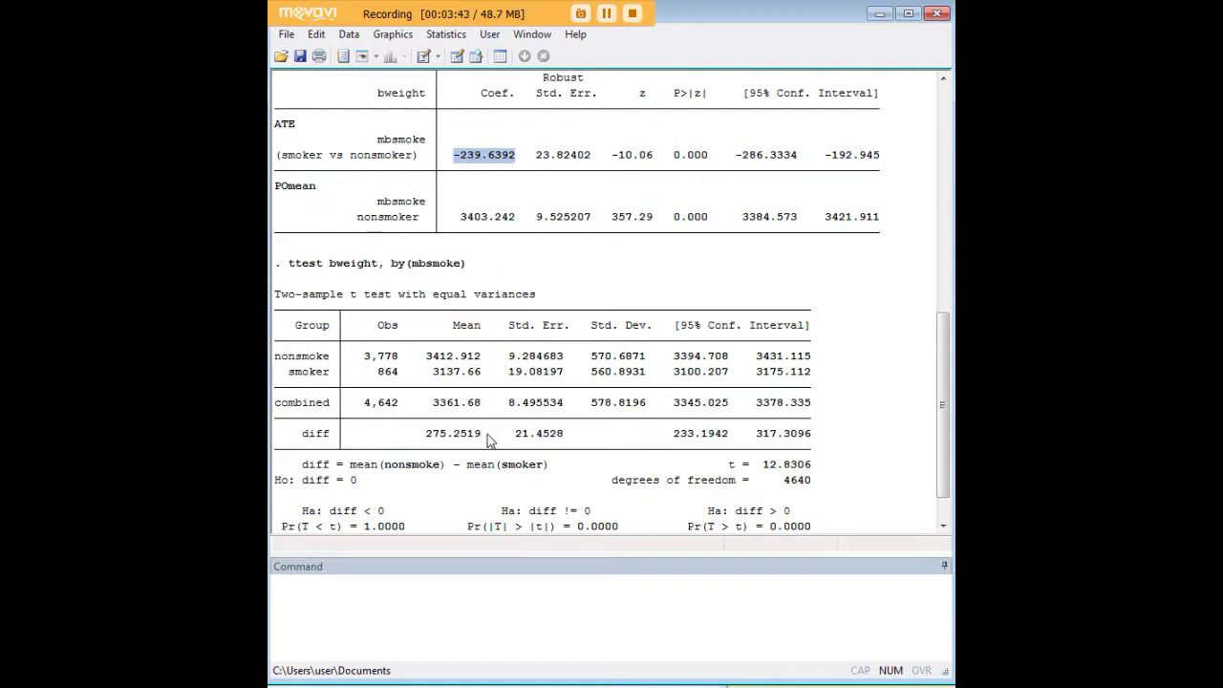
drag(494, 437, 427, 439)
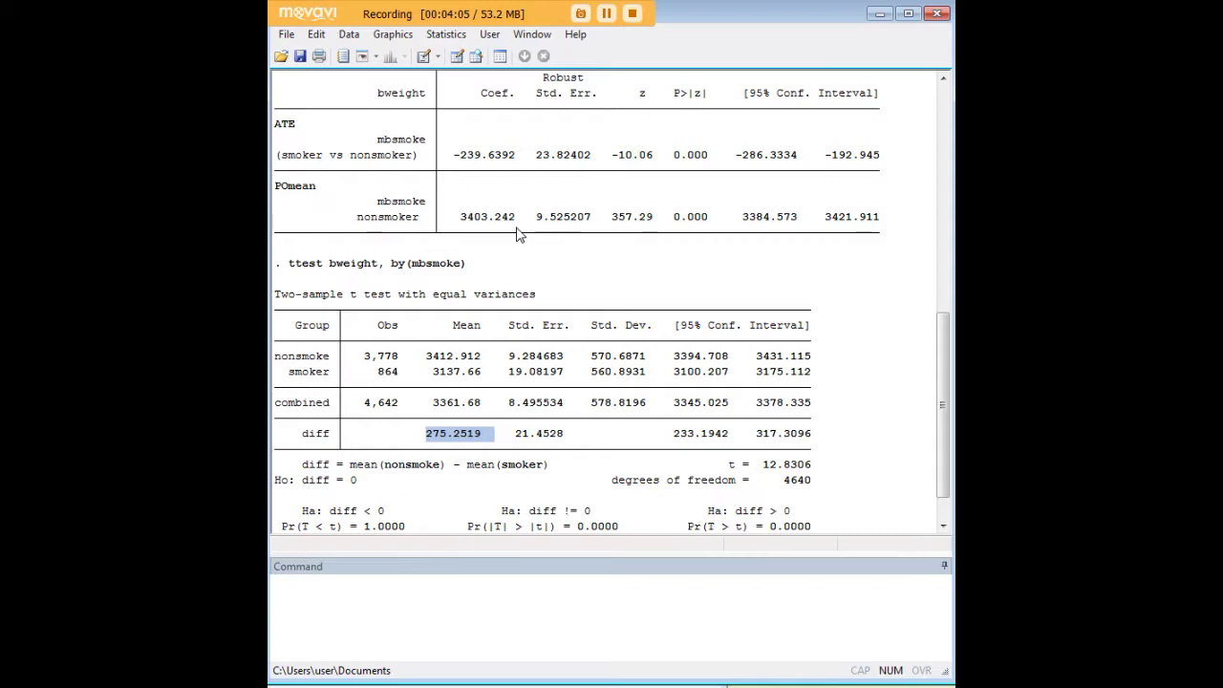
drag(488, 355, 427, 356)
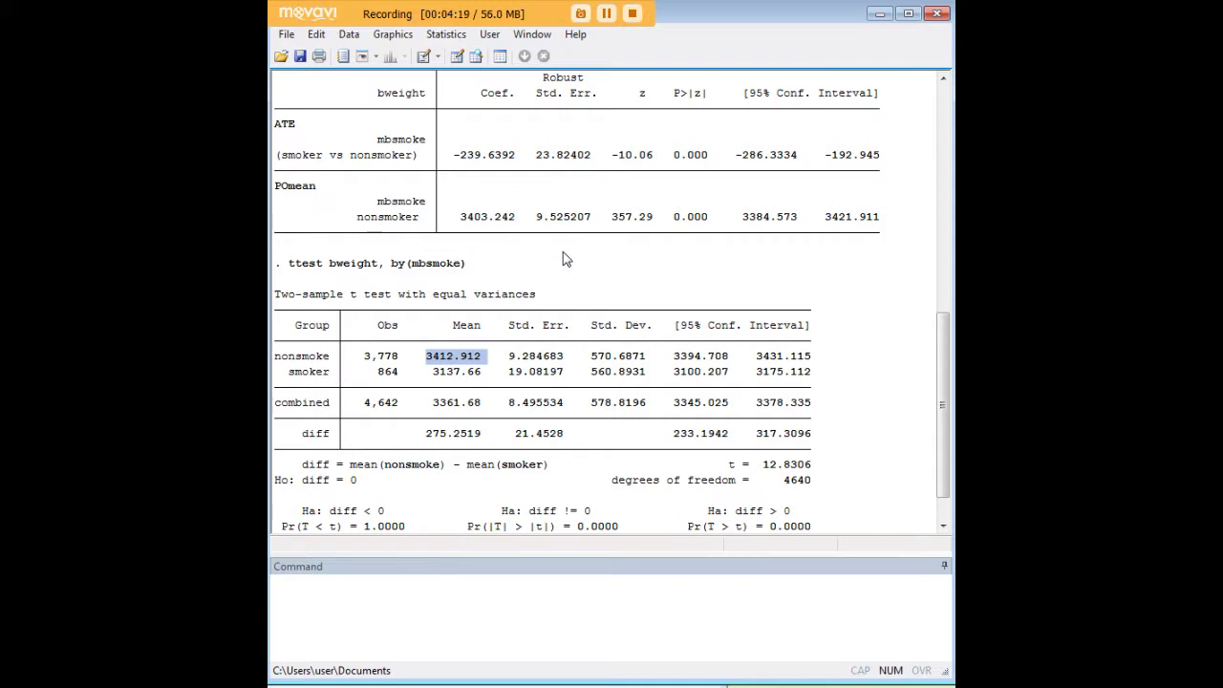
click(454, 269)
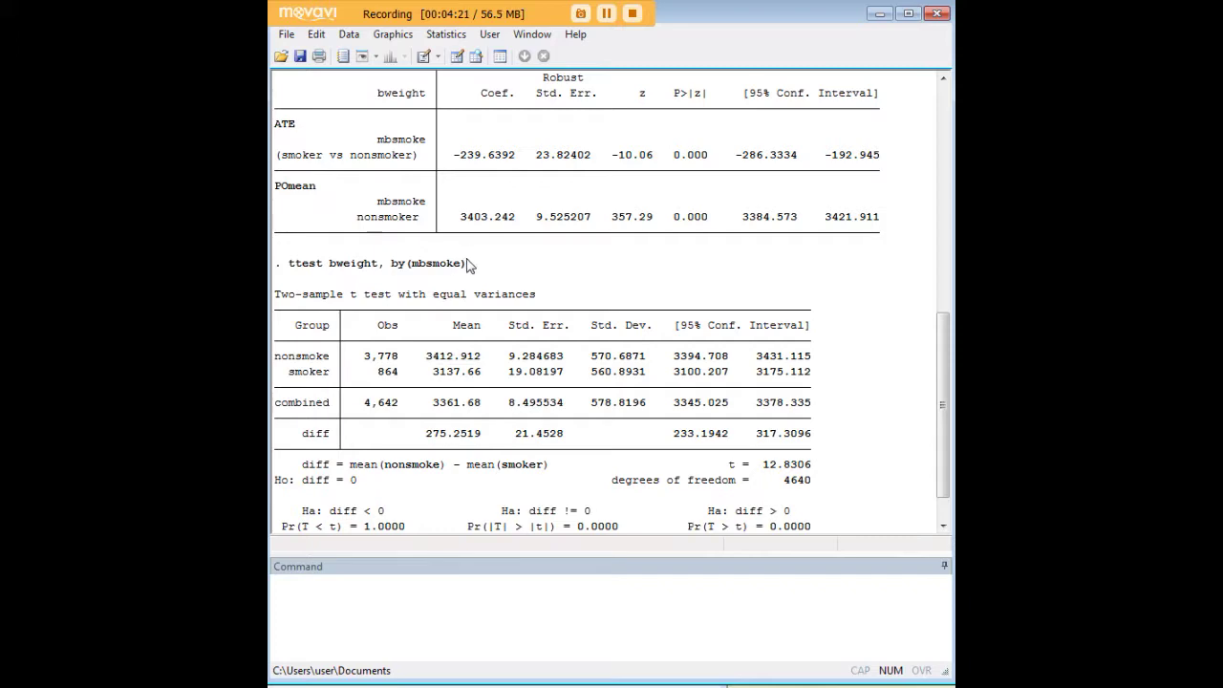
scroll(524, 299, up, 5)
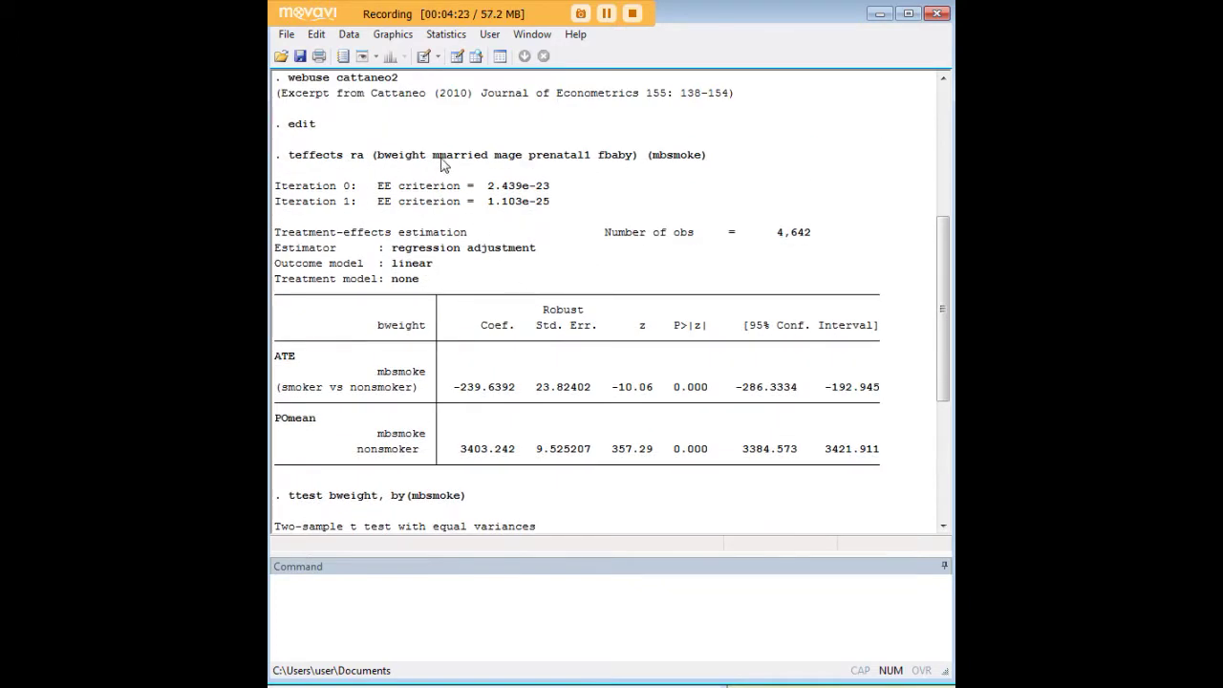
drag(433, 155, 632, 163)
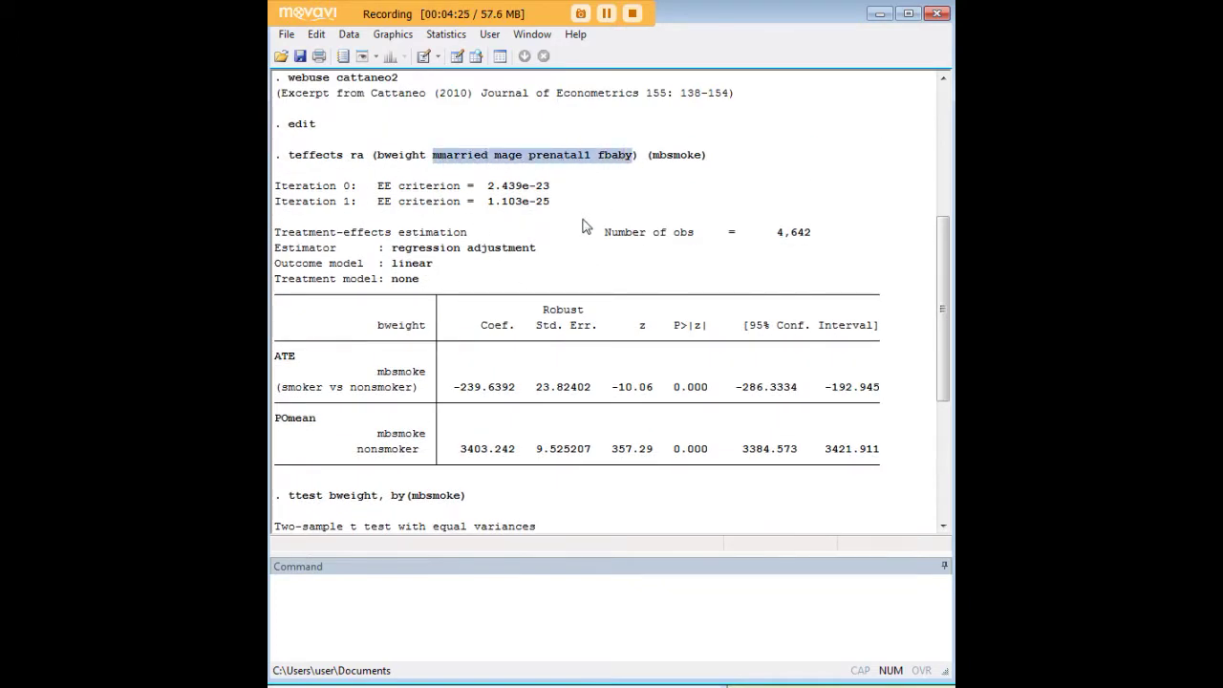
click(633, 160)
scroll(501, 353, down, 6)
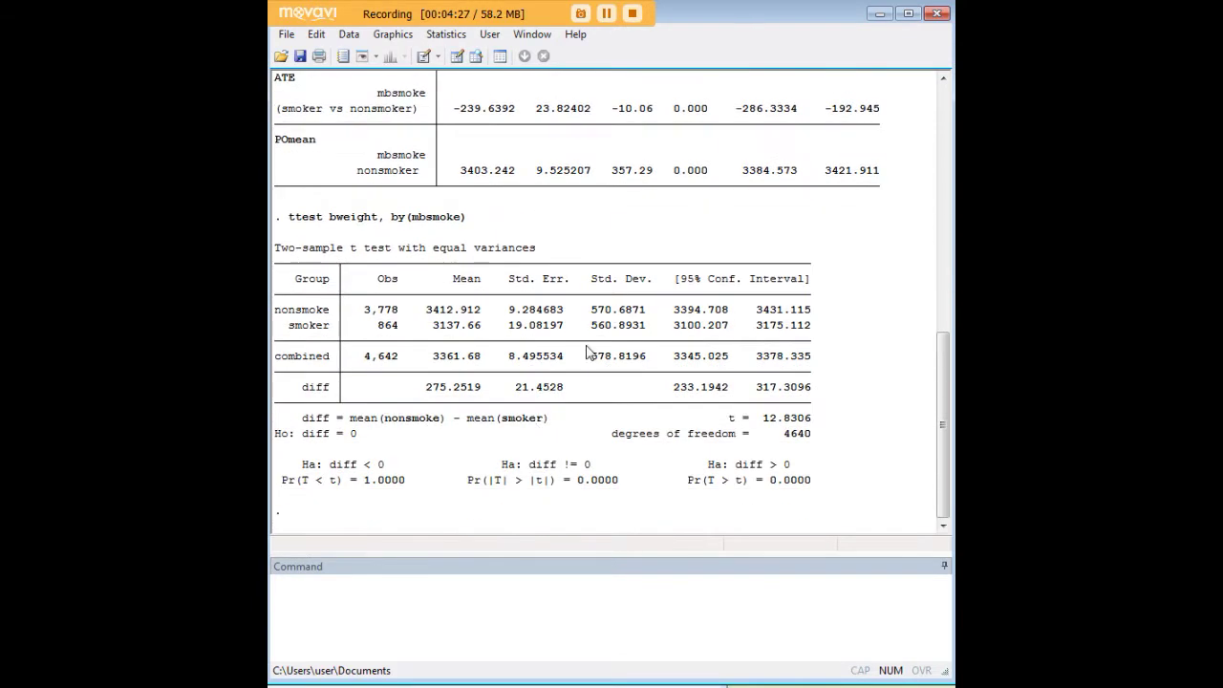
scroll(440, 213, up, 3)
scroll(442, 213, up, 3)
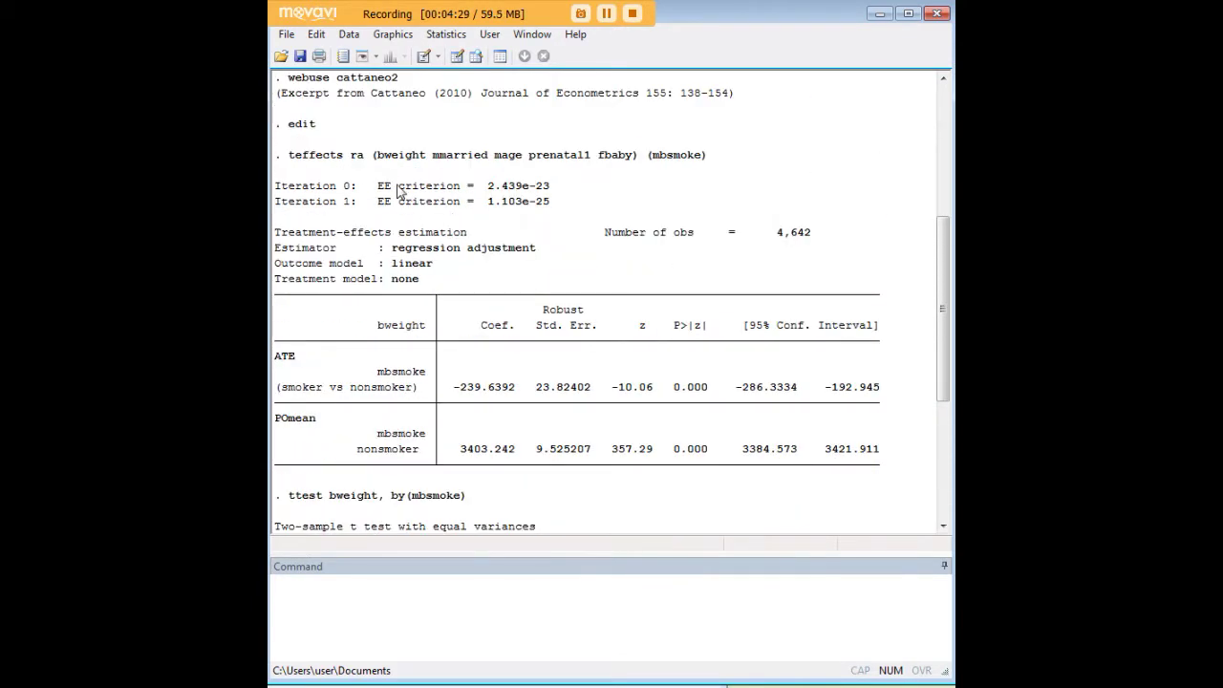
drag(372, 159, 292, 161)
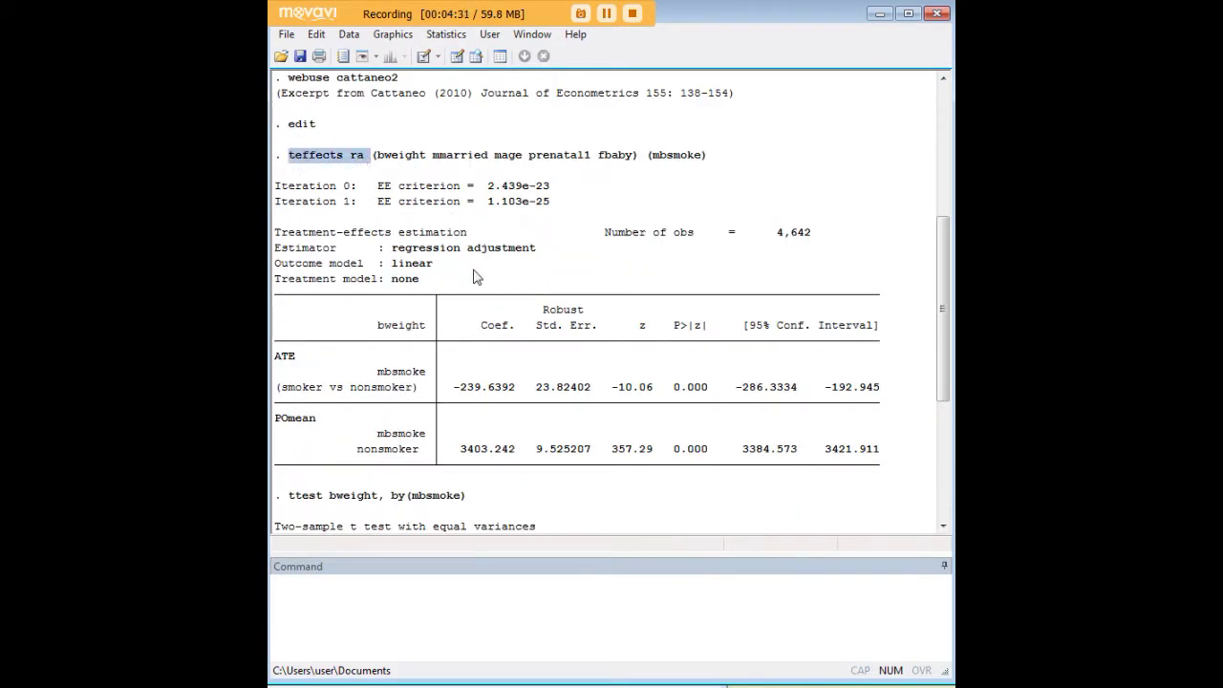
click(516, 319)
scroll(540, 367, down, 3)
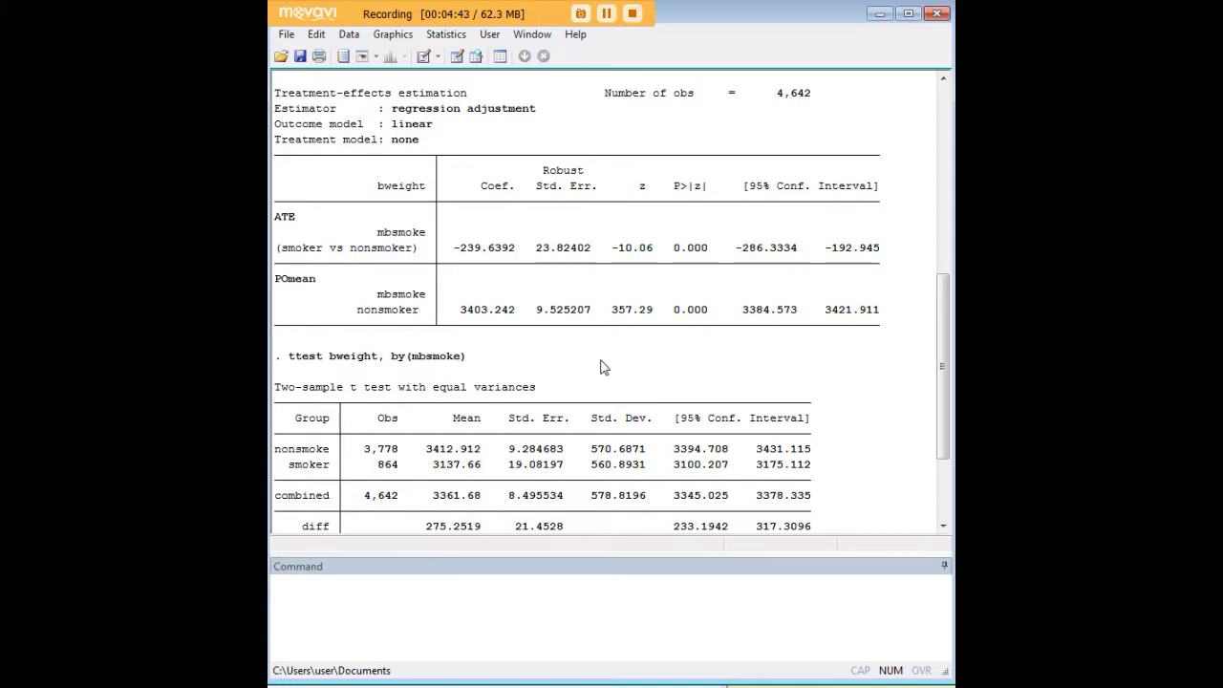
drag(300, 227, 281, 223)
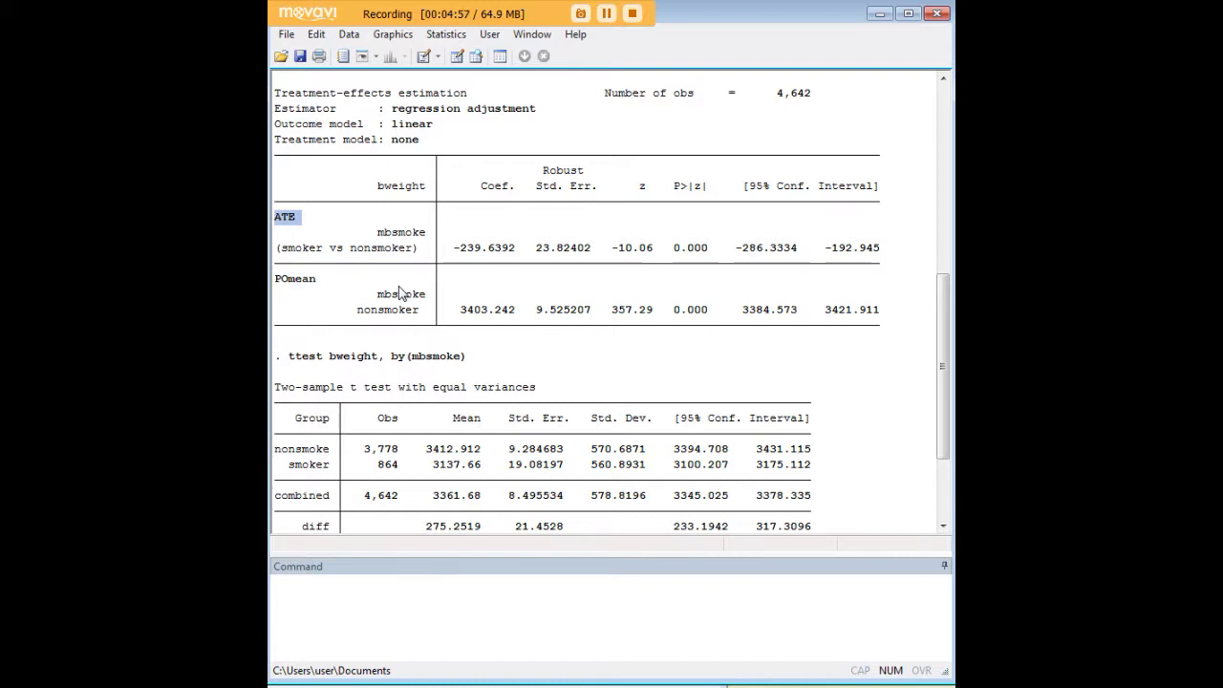
drag(364, 124, 358, 124)
scroll(433, 263, up, 3)
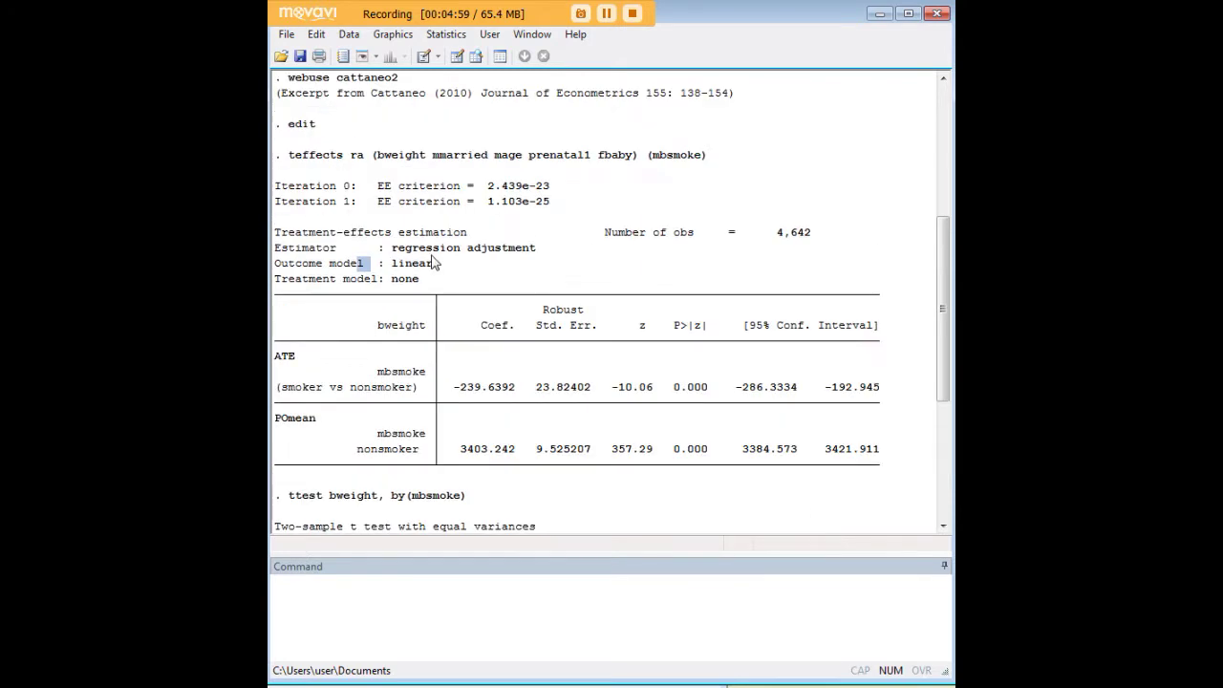